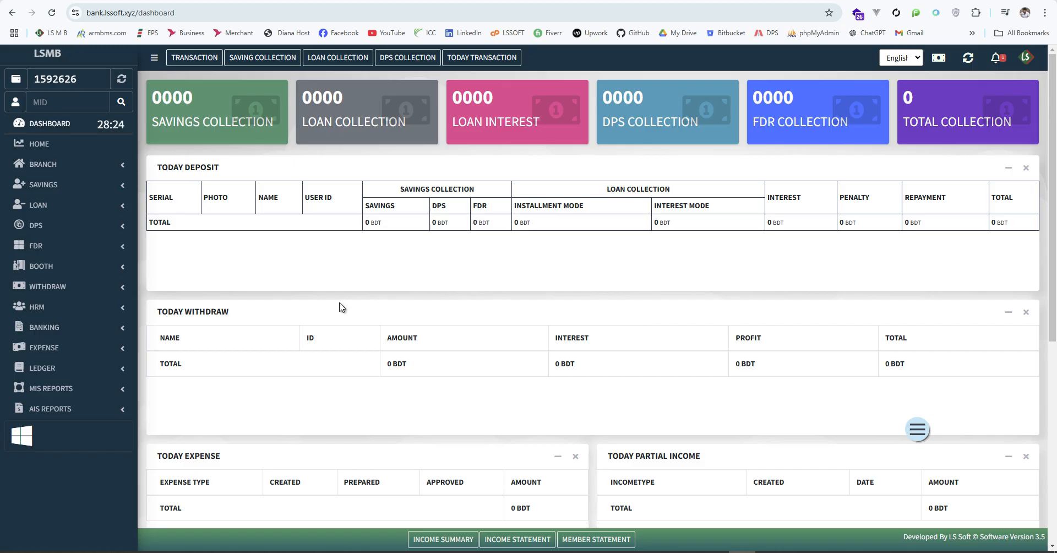
# Go to HRM > Employee and open the Add New Employee form from the list
pyautogui.scroll(-3, 85, 365)
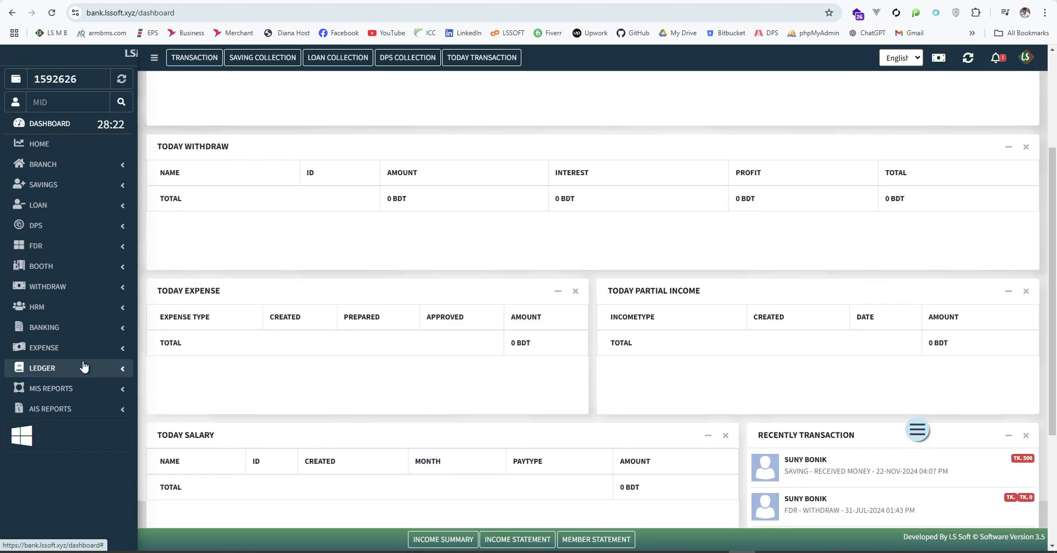
pyautogui.click(94, 309)
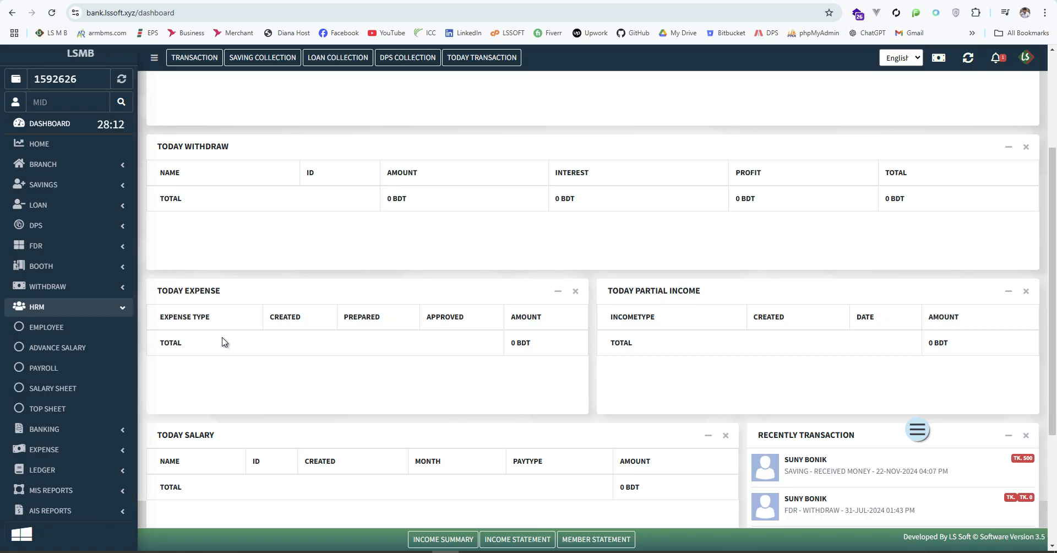
pyautogui.click(46, 327)
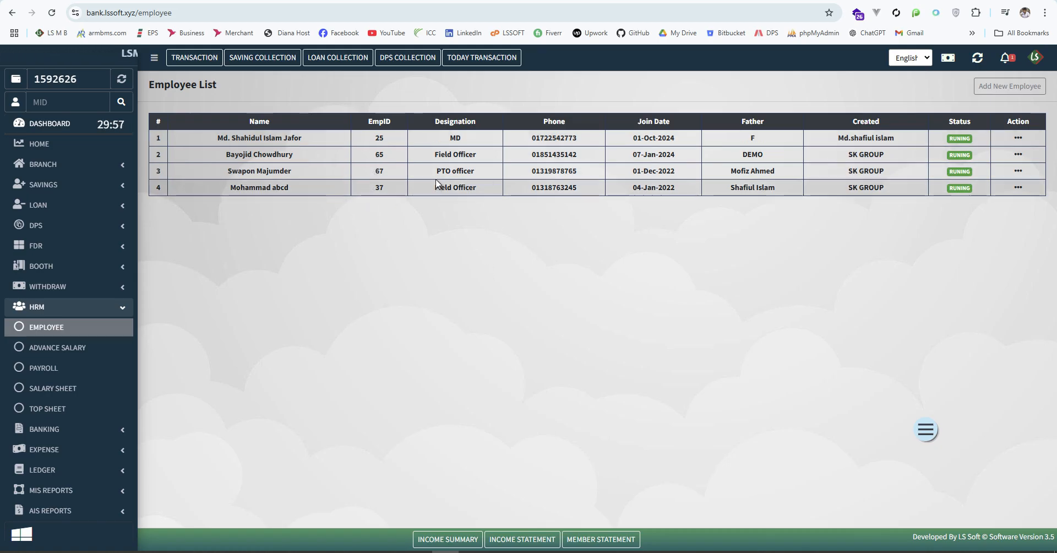
pyautogui.click(1012, 83)
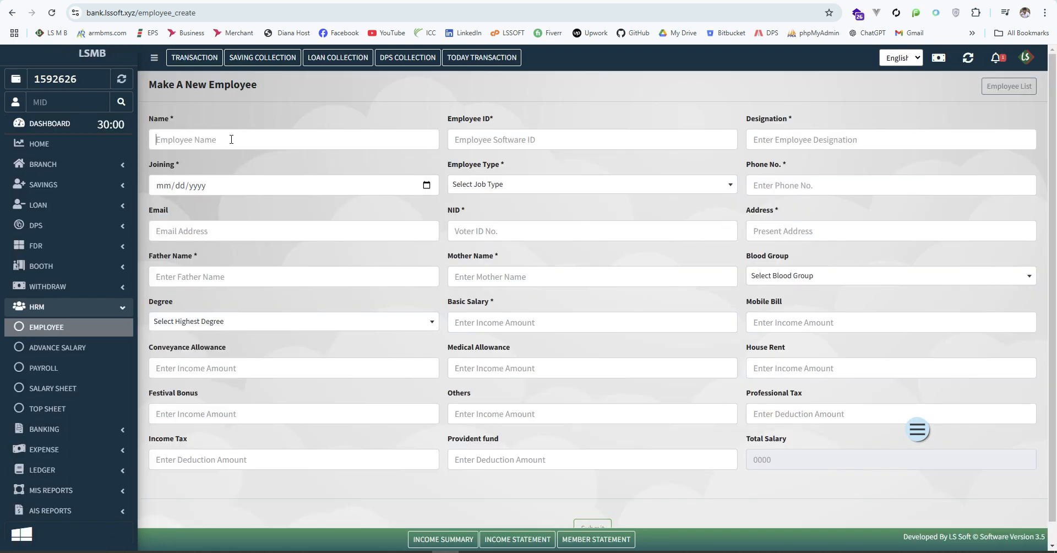
# Enter the employee's name and employee ID, and set the designation to Field Officer
pyautogui.click(231, 140)
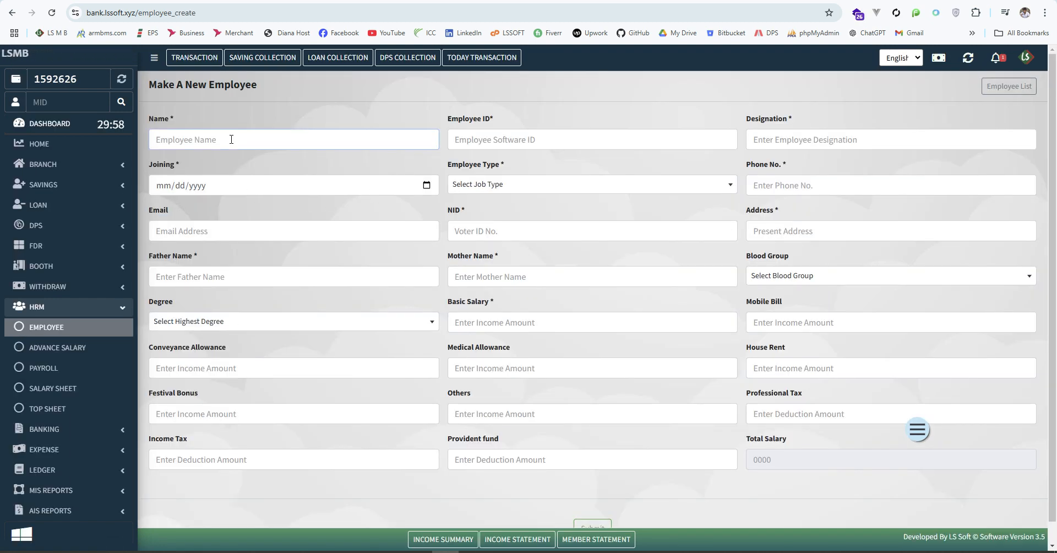
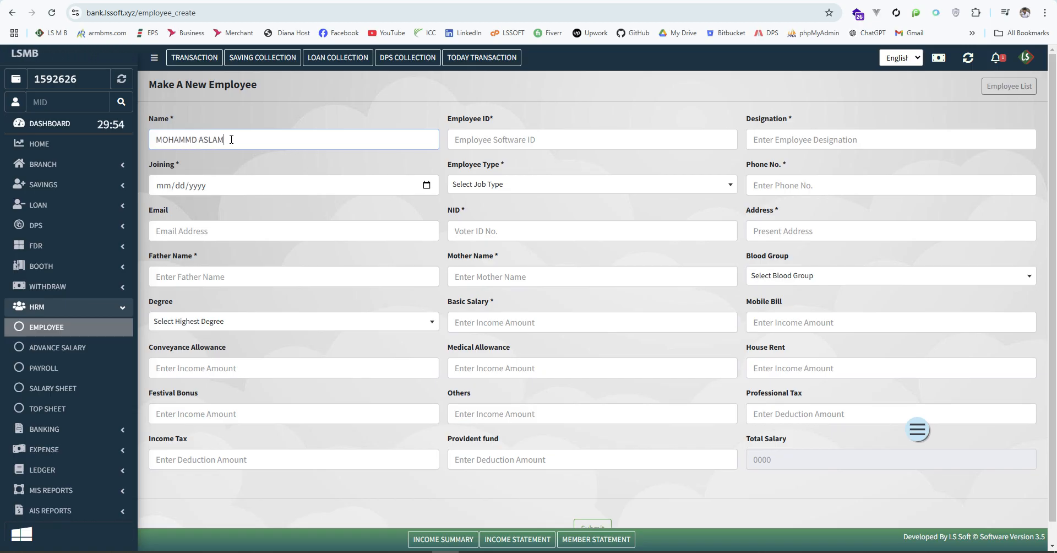
pyautogui.click(529, 141)
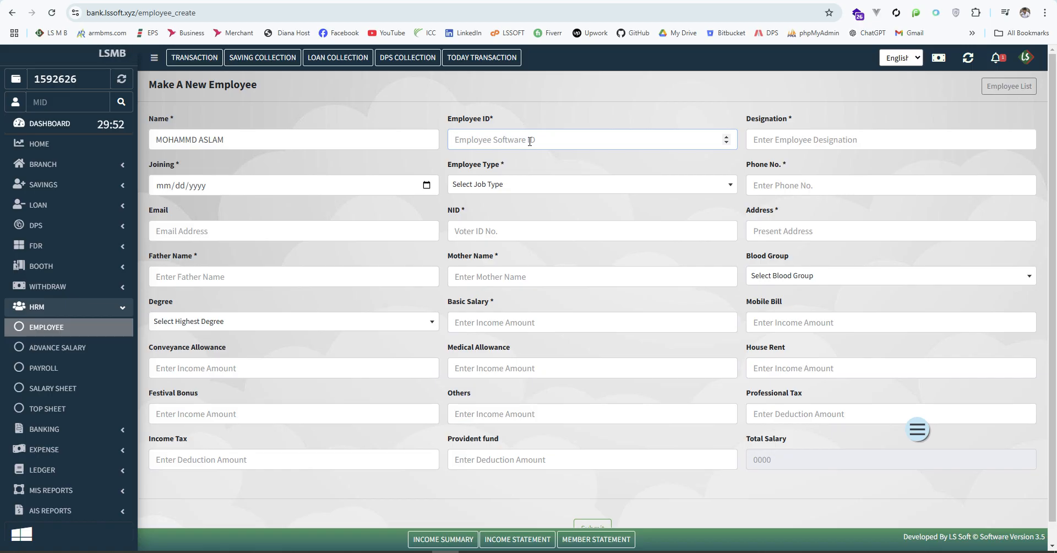
pyautogui.write('12')
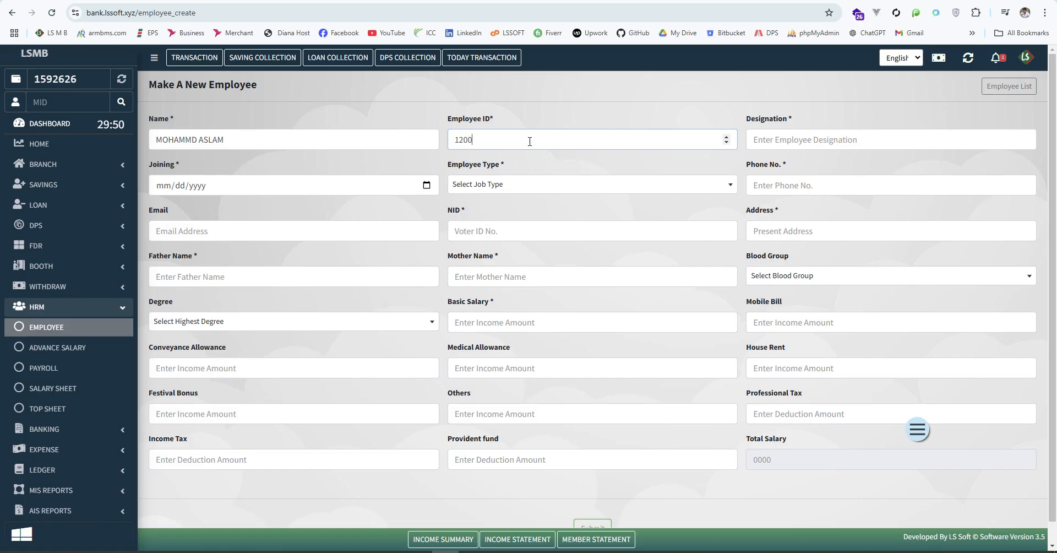
pyautogui.write('00')
pyautogui.click(805, 138)
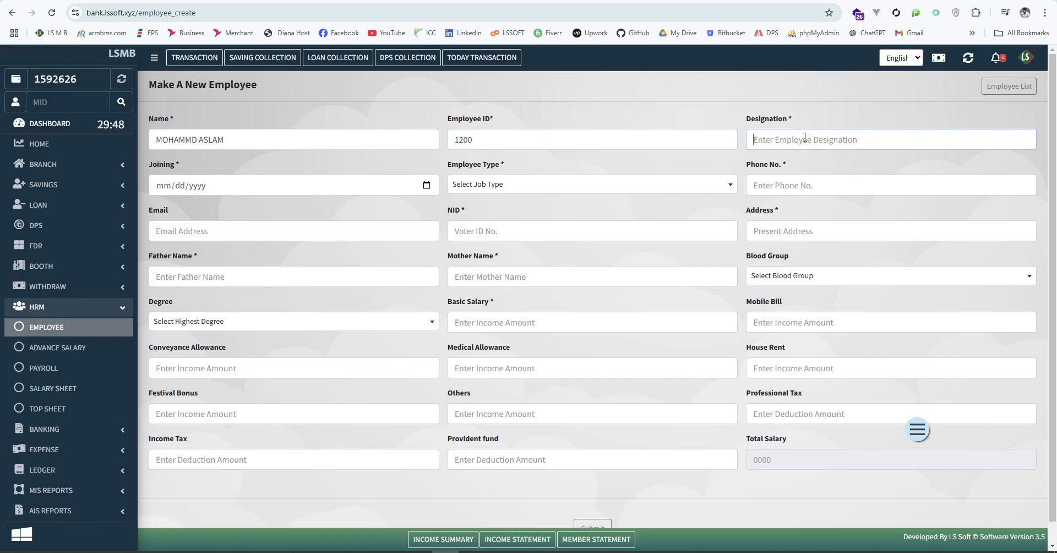
pyautogui.write('F')
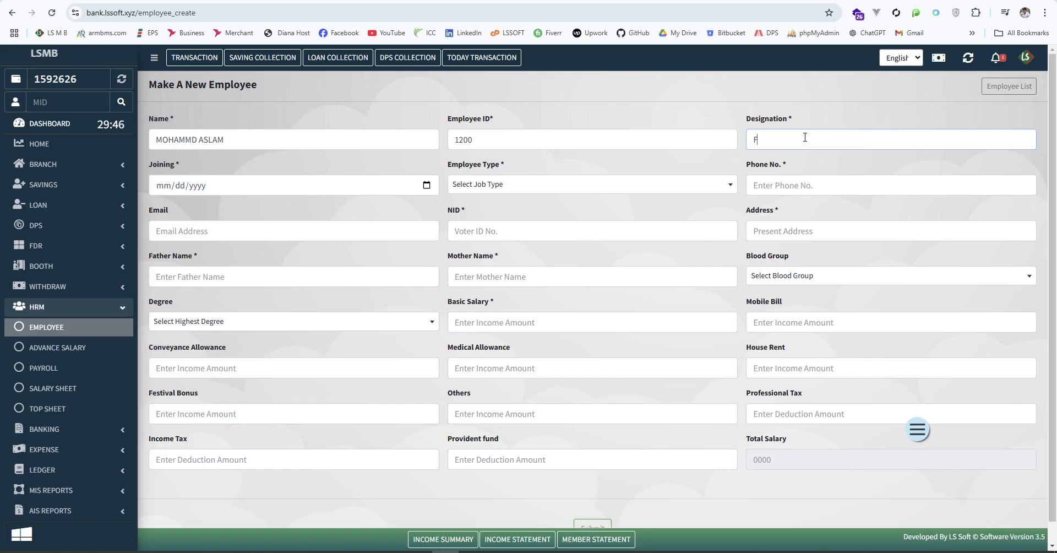
pyautogui.write('ield Officer')
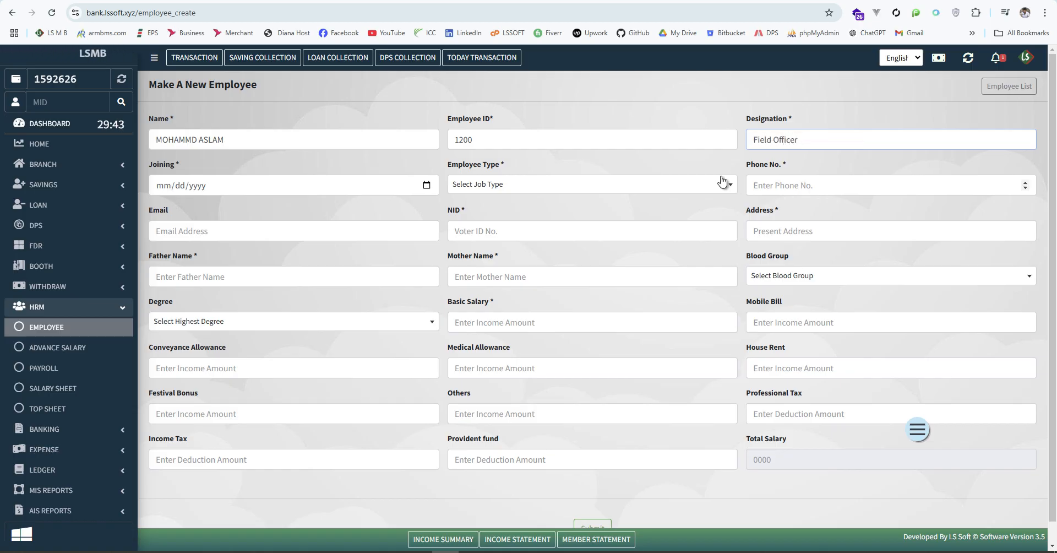
pyautogui.click(671, 169)
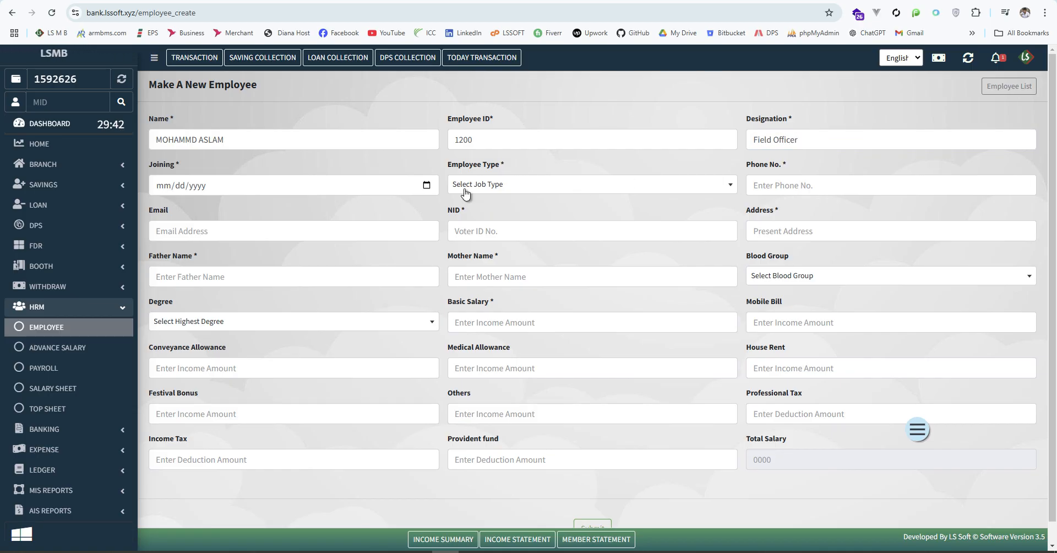
# Set the joining date to 20 November 2024 and the employee type to FullTime
pyautogui.click(426, 184)
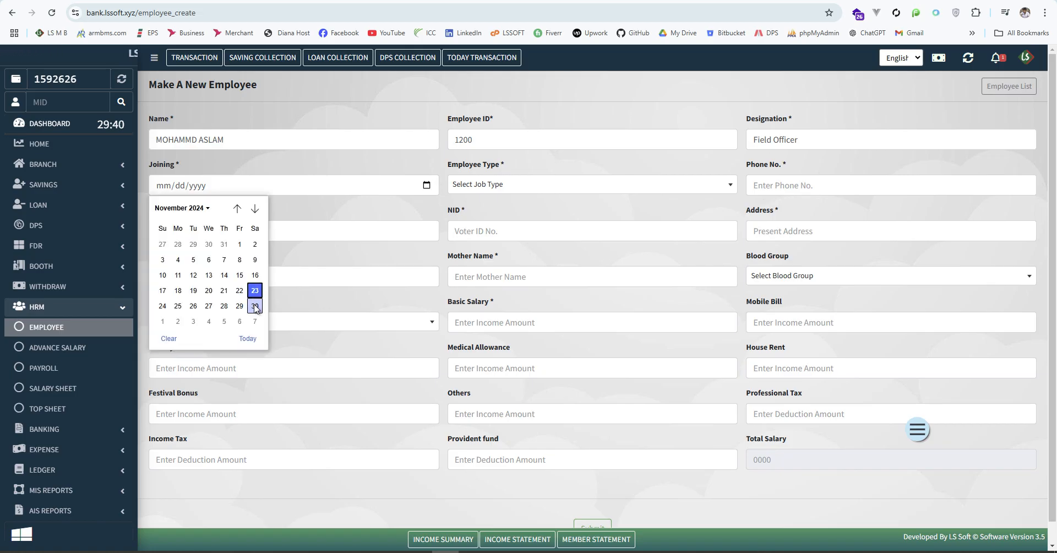
pyautogui.click(209, 290)
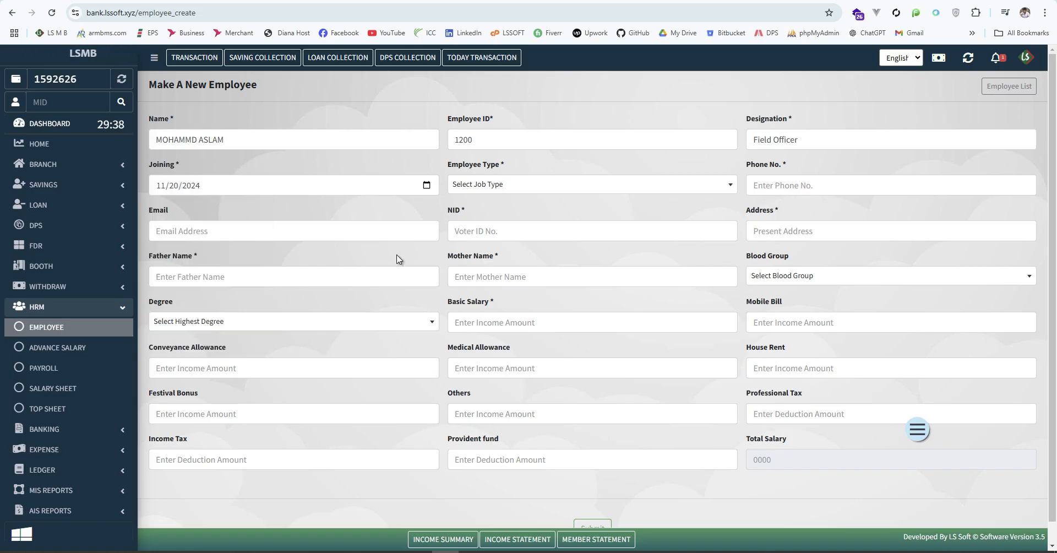
pyautogui.click(531, 187)
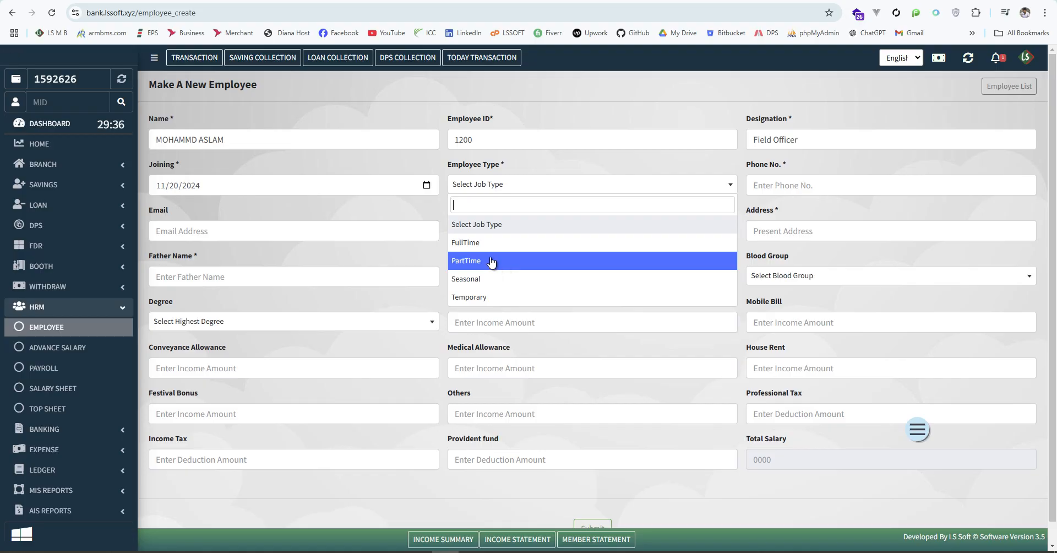
pyautogui.click(498, 243)
# Fill in the employee's phone number, national ID number and home address
pyautogui.click(787, 186)
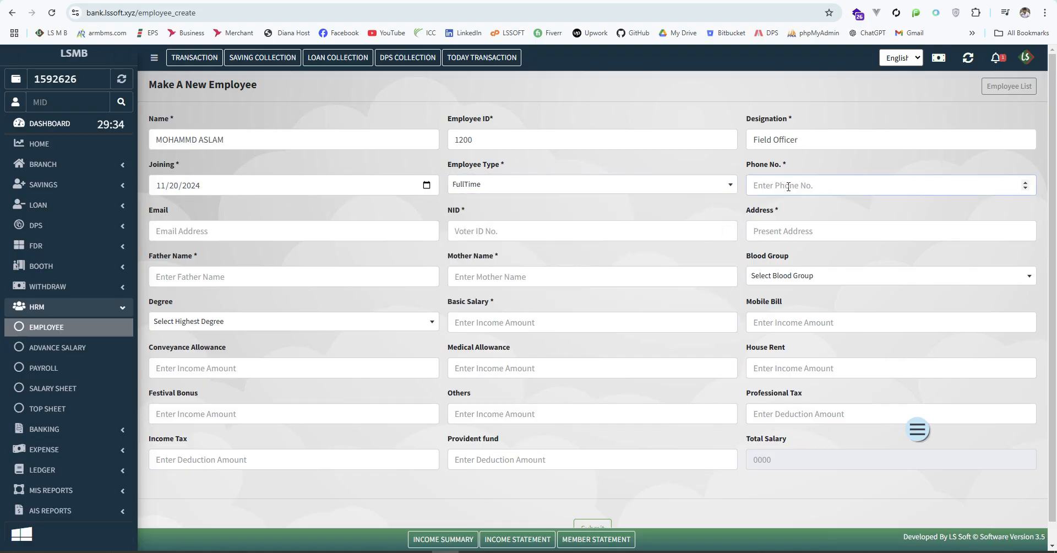
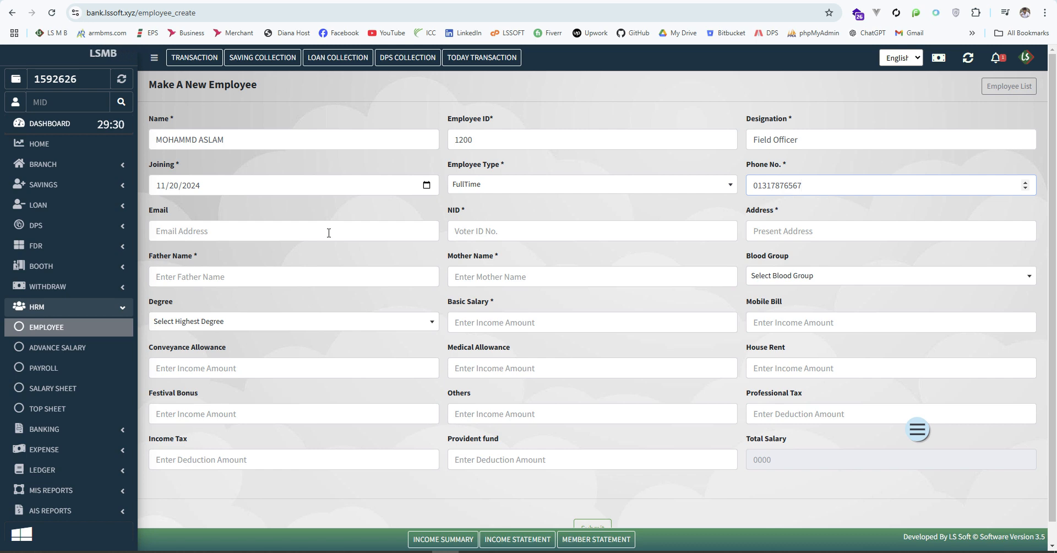
pyautogui.click(263, 232)
pyautogui.click(480, 233)
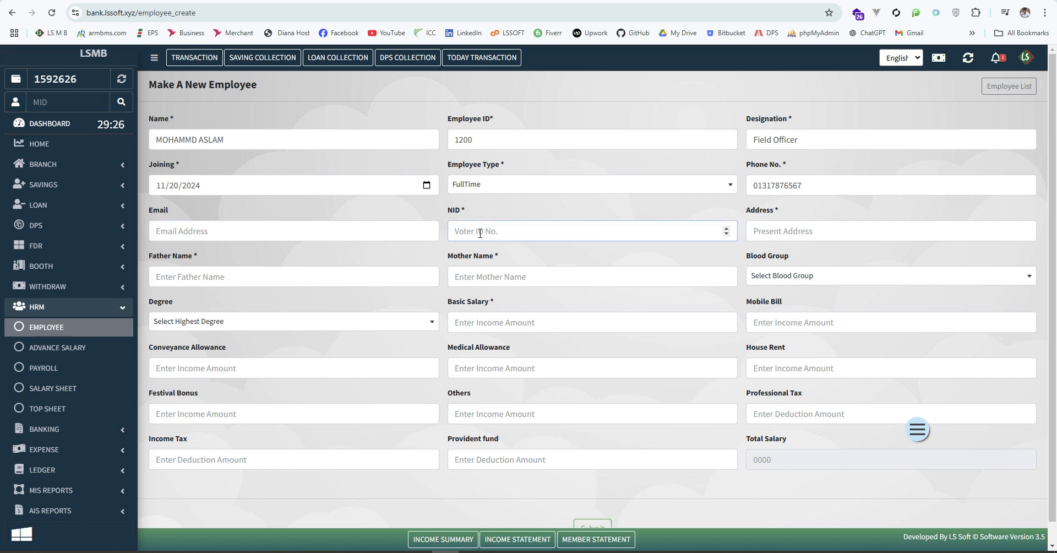
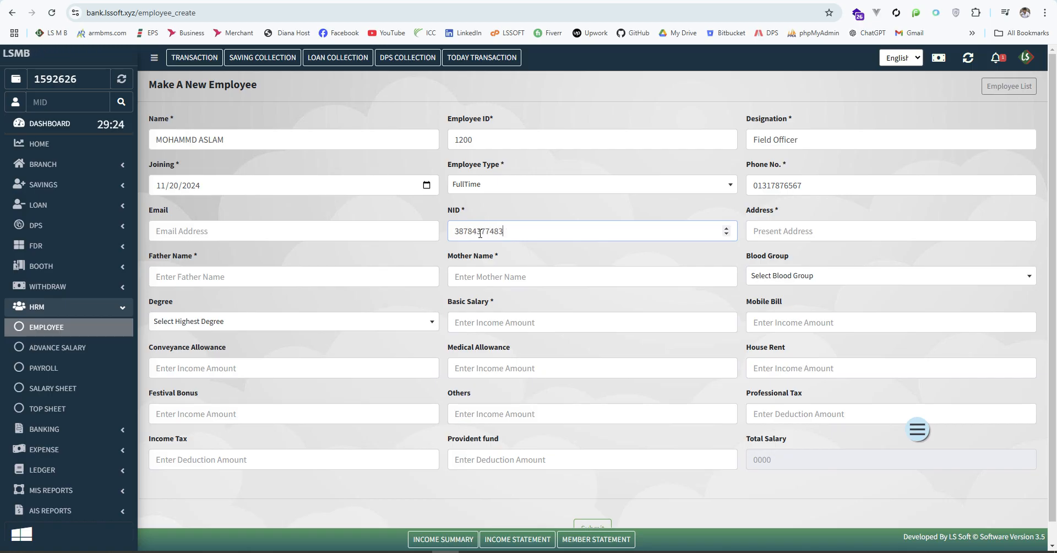
pyautogui.click(823, 233)
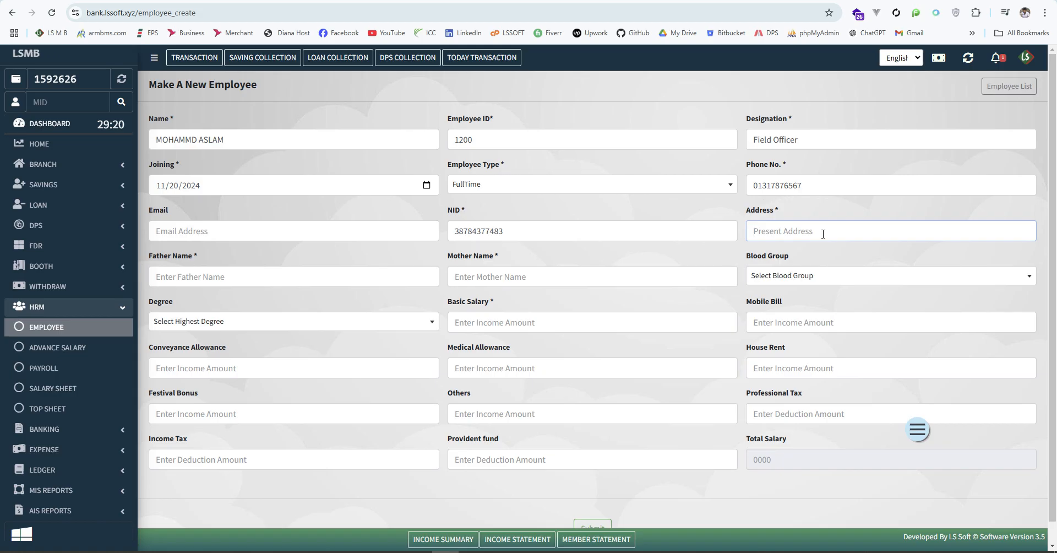
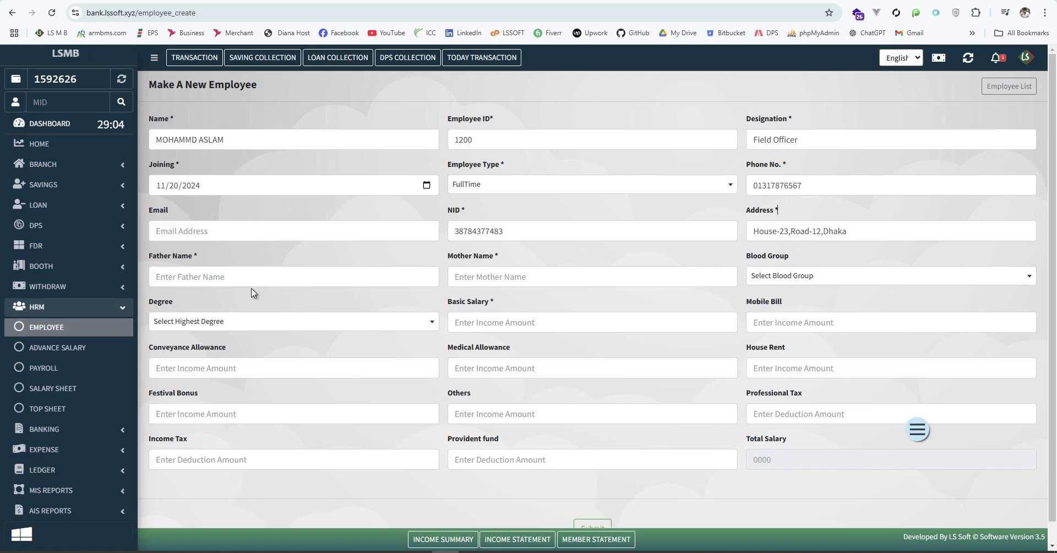
# Enter the father's and mother's names, correcting a stray letter in the father's name
pyautogui.click(231, 276)
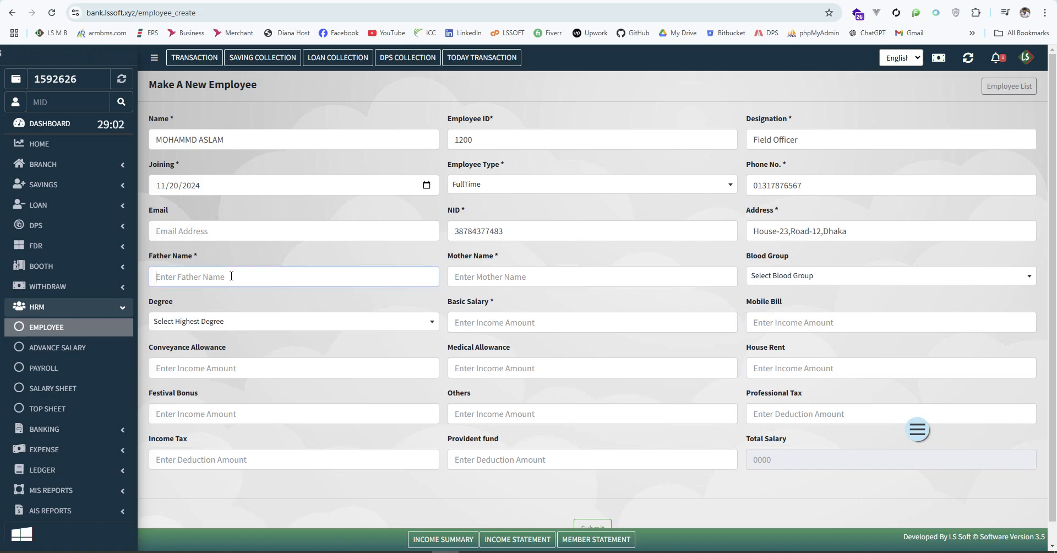
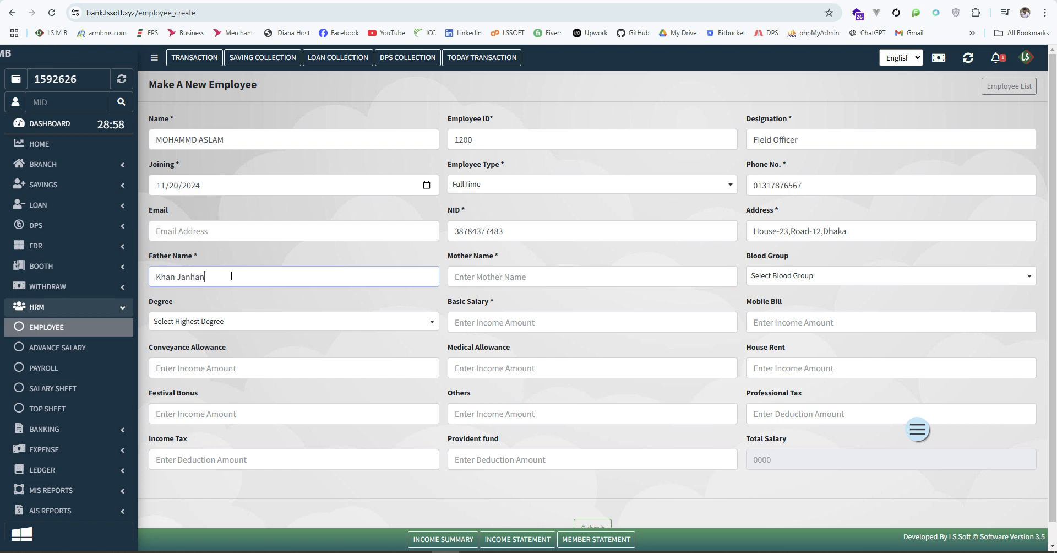
pyautogui.press('Left')
pyautogui.press('Left')
pyautogui.press('Left')
pyautogui.press('BackSpace')
pyautogui.click(533, 271)
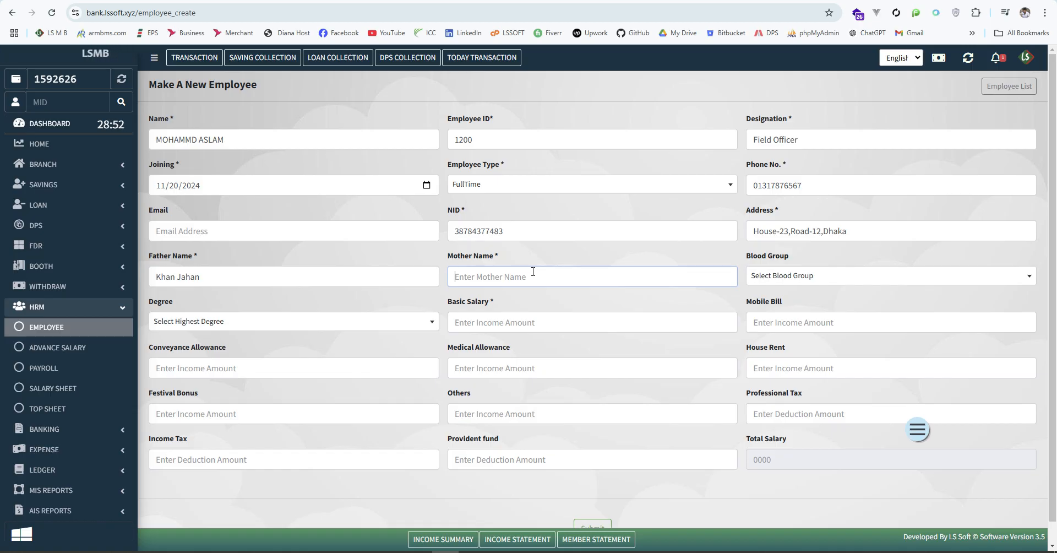
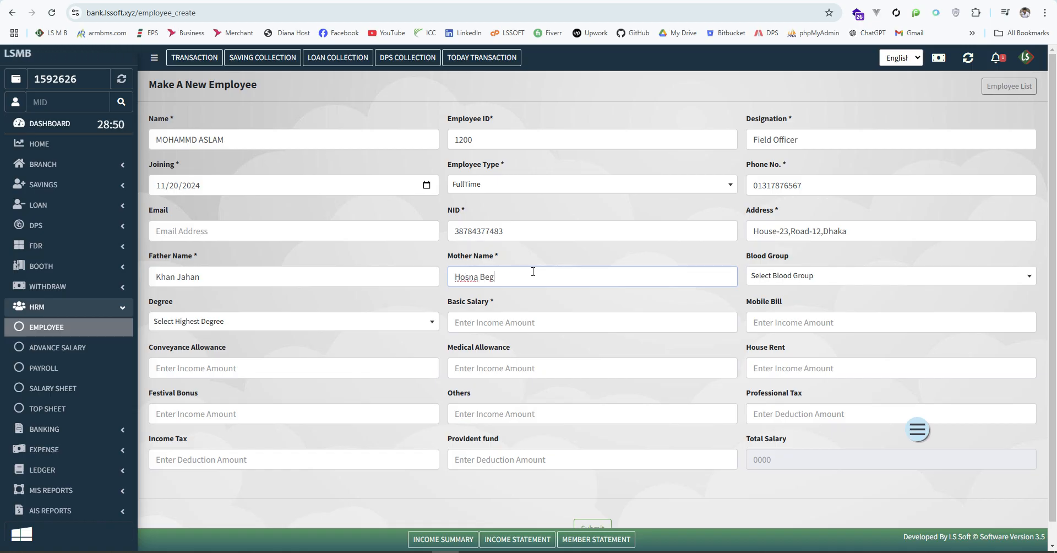
# Set the blood group to AB+ and the highest degree to Diploma
pyautogui.click(826, 284)
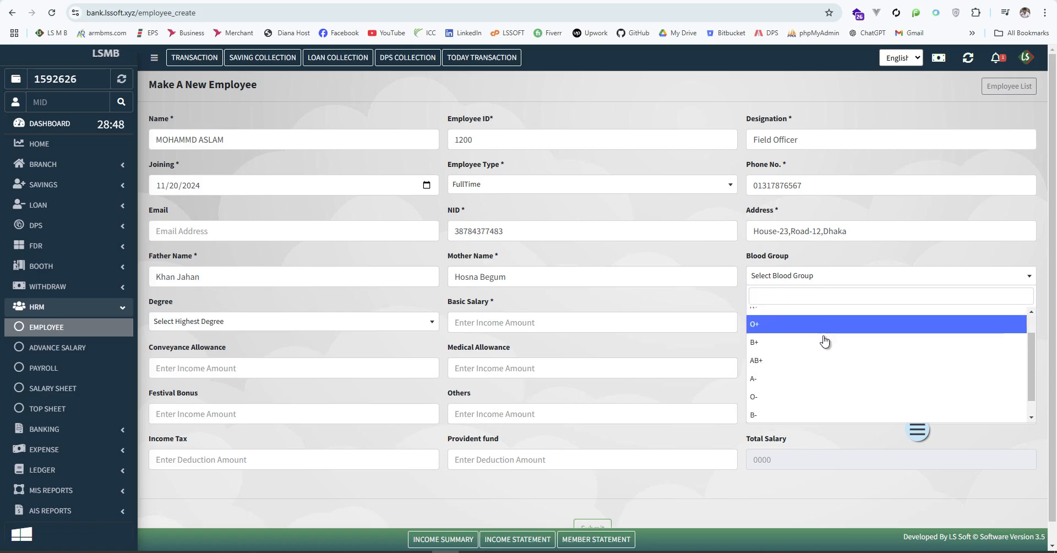
pyautogui.click(824, 340)
pyautogui.click(237, 321)
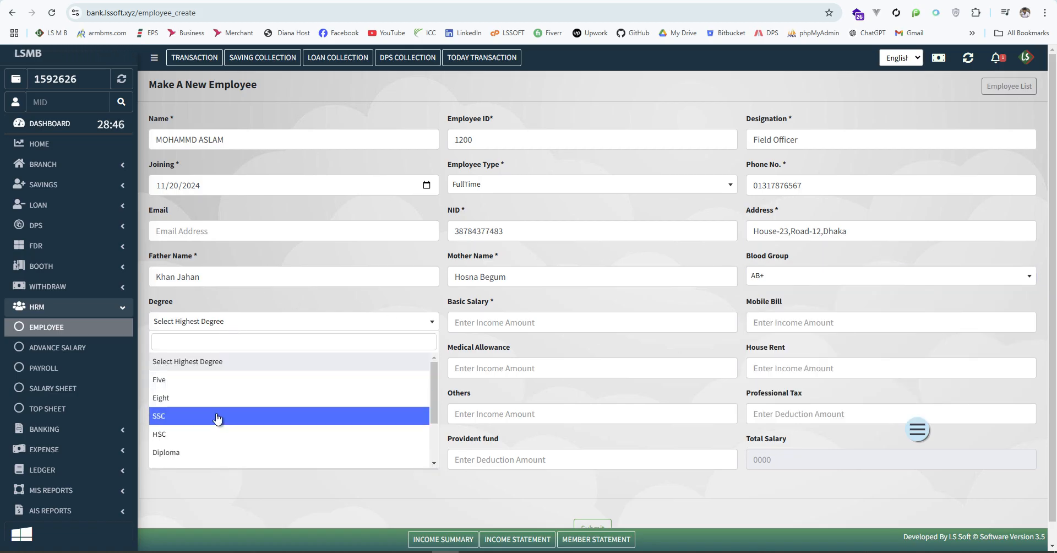
pyautogui.scroll(-3, 210, 419)
pyautogui.click(180, 386)
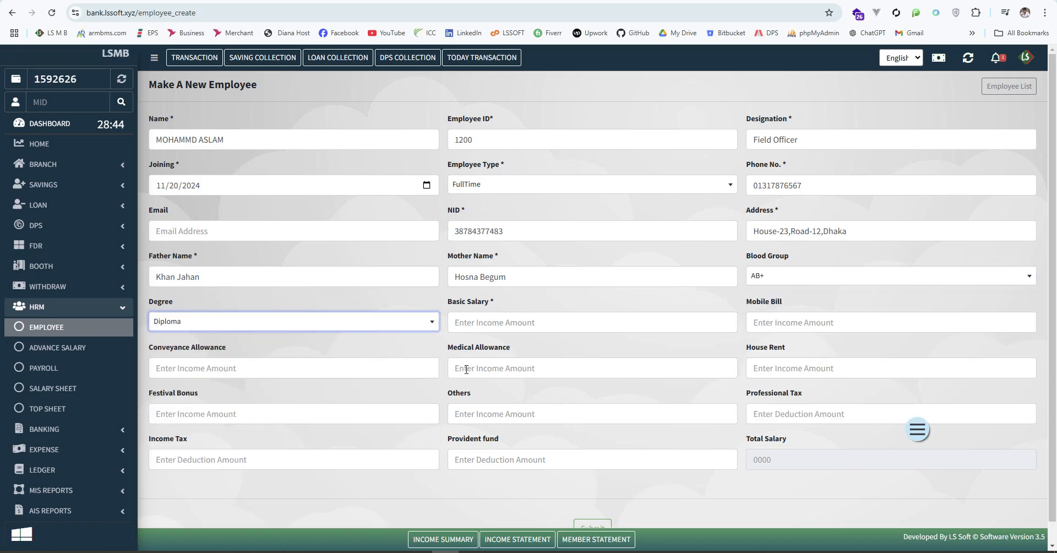
pyautogui.click(497, 326)
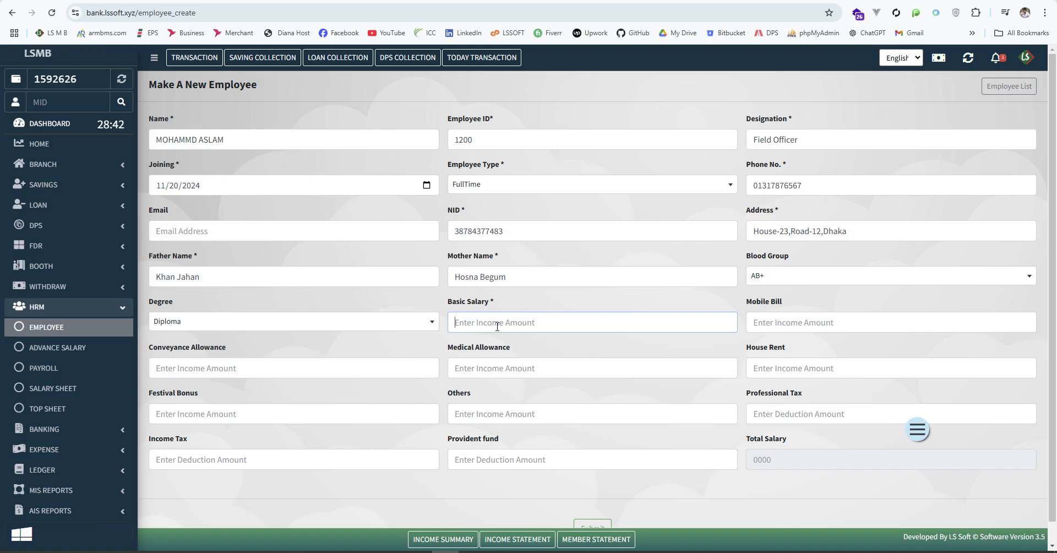
# Enter basic salary 17500, mobile bill 300 and provident fund deduction 300
pyautogui.write('2')
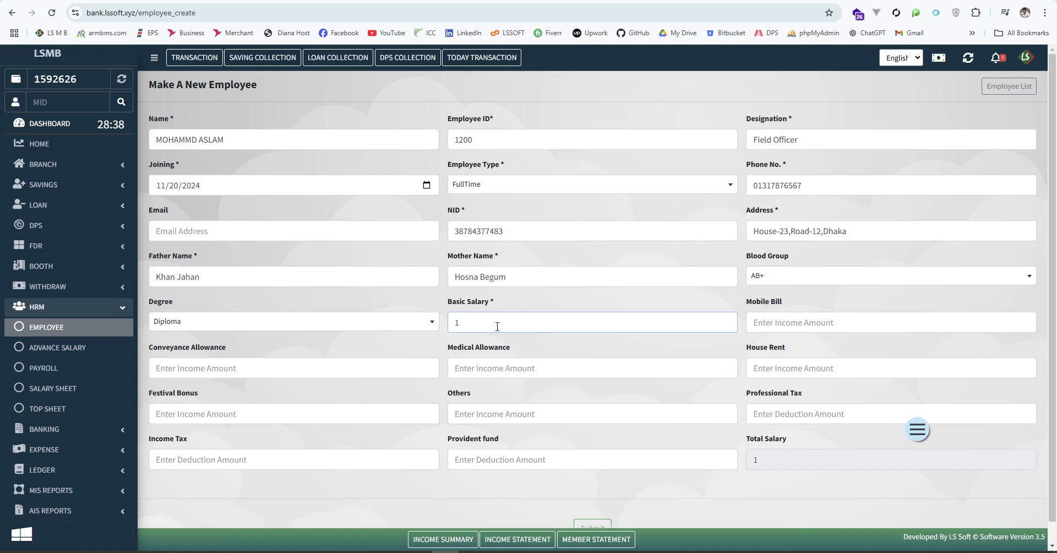
pyautogui.write('5')
pyautogui.click(761, 324)
pyautogui.write('300')
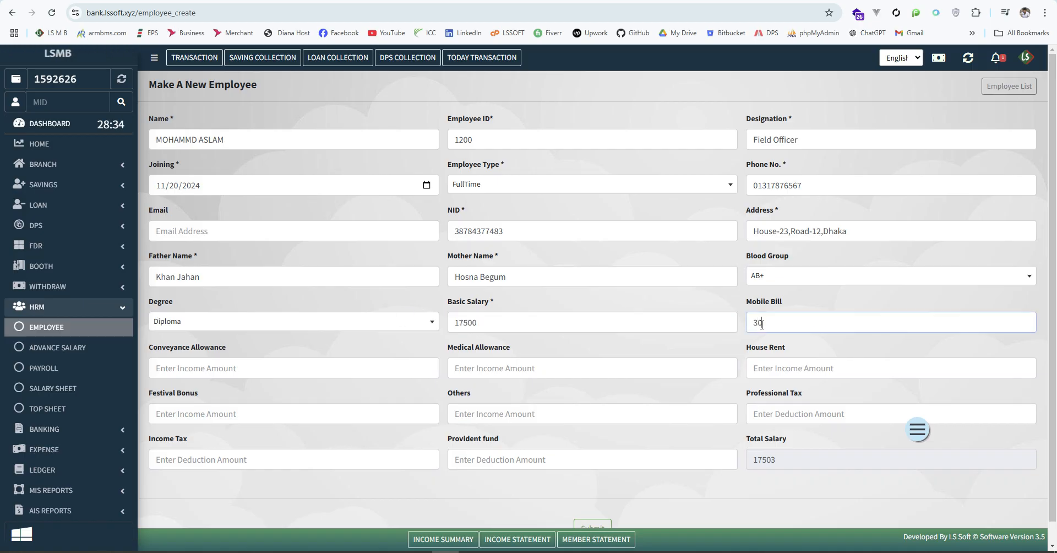
pyautogui.click(223, 366)
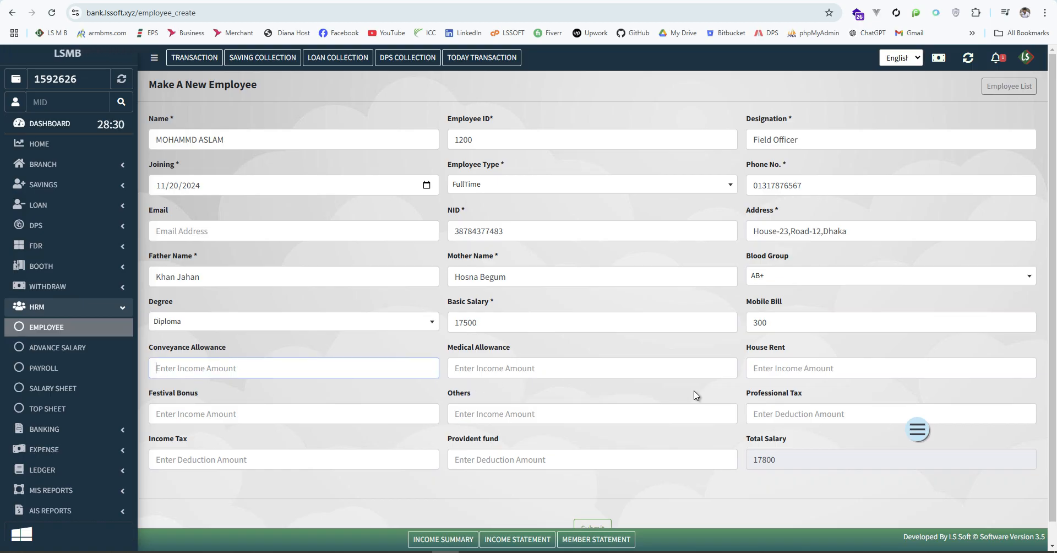
pyautogui.click(794, 370)
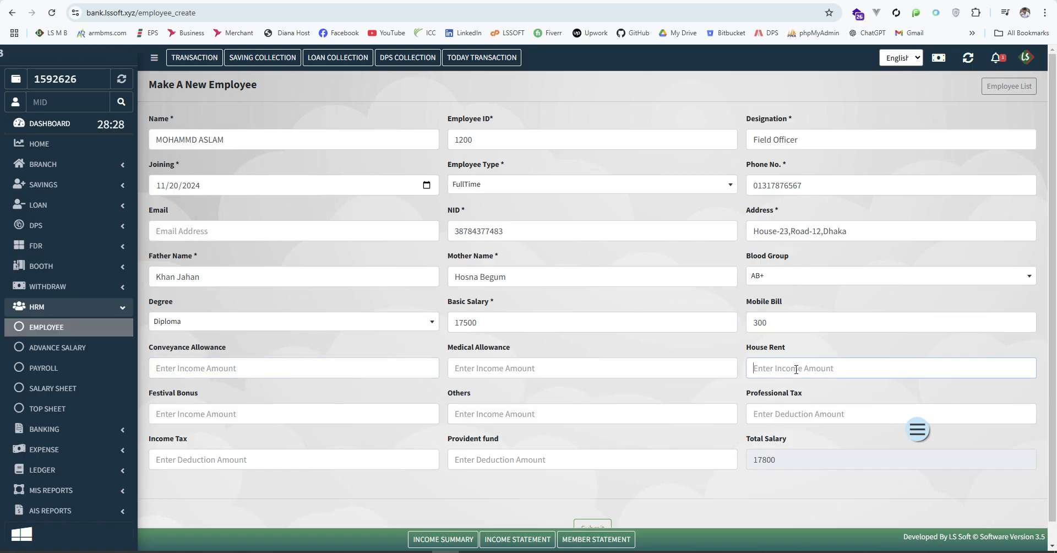
pyautogui.click(285, 414)
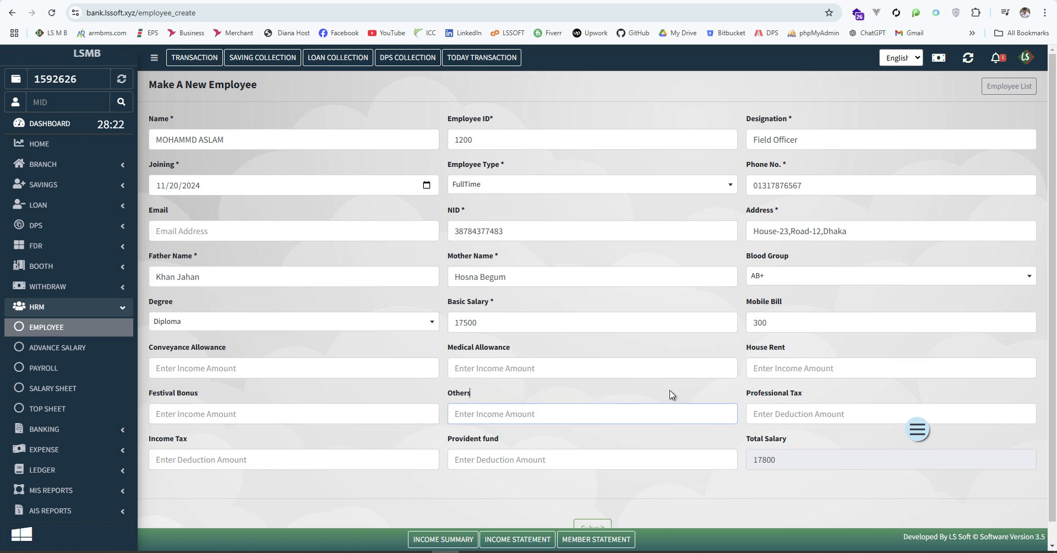
pyautogui.click(819, 408)
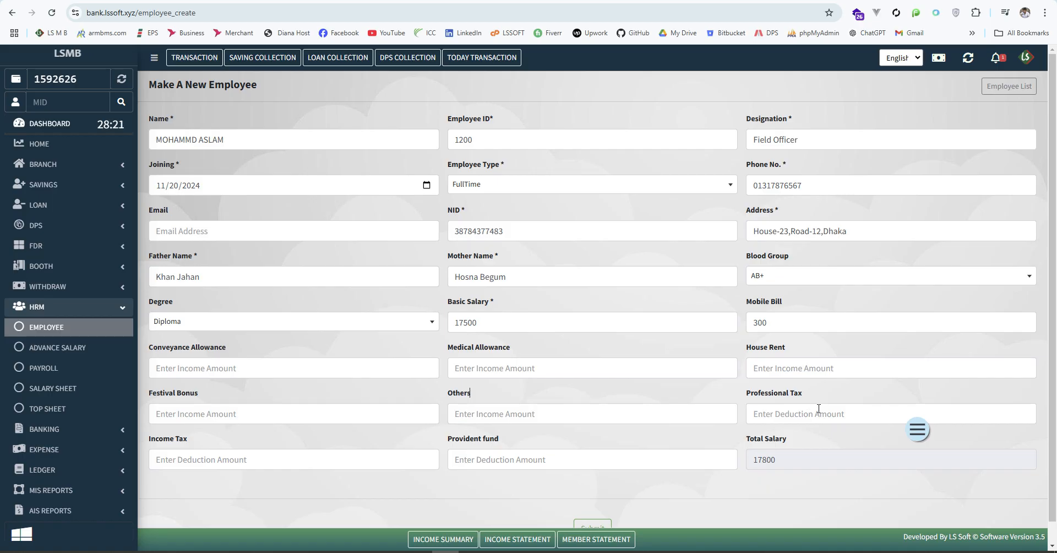
pyautogui.click(206, 460)
pyautogui.click(510, 457)
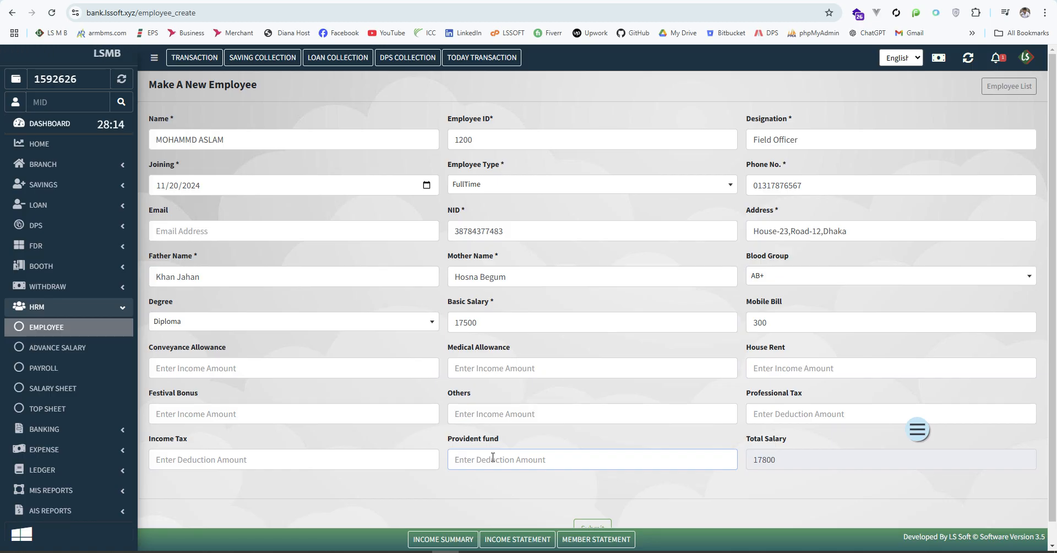
pyautogui.write('300')
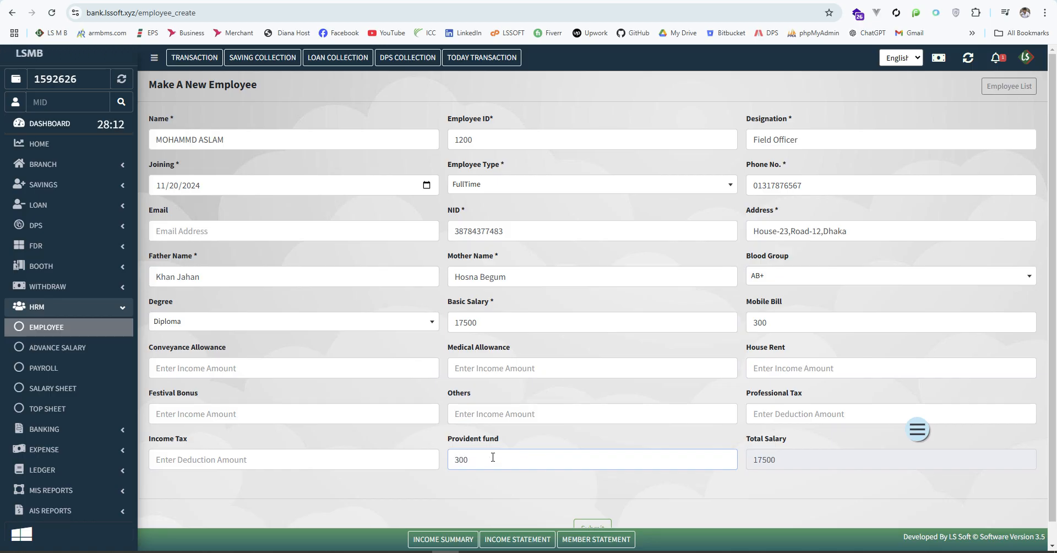
pyautogui.click(811, 506)
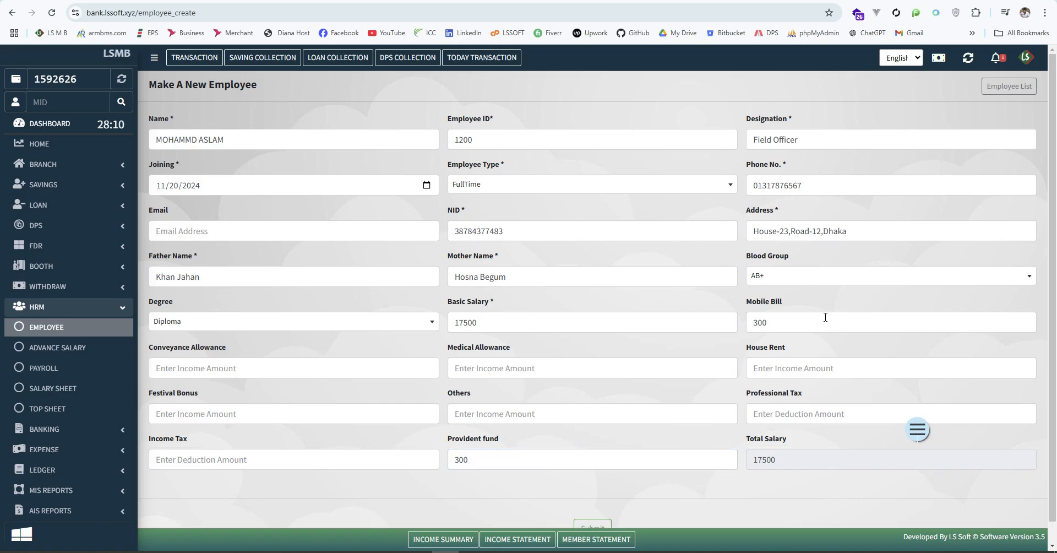
# Check the 17500 total salary against the entered amounts and submit the new employee
pyautogui.moveTo(807, 459); pyautogui.dragTo(730, 459)
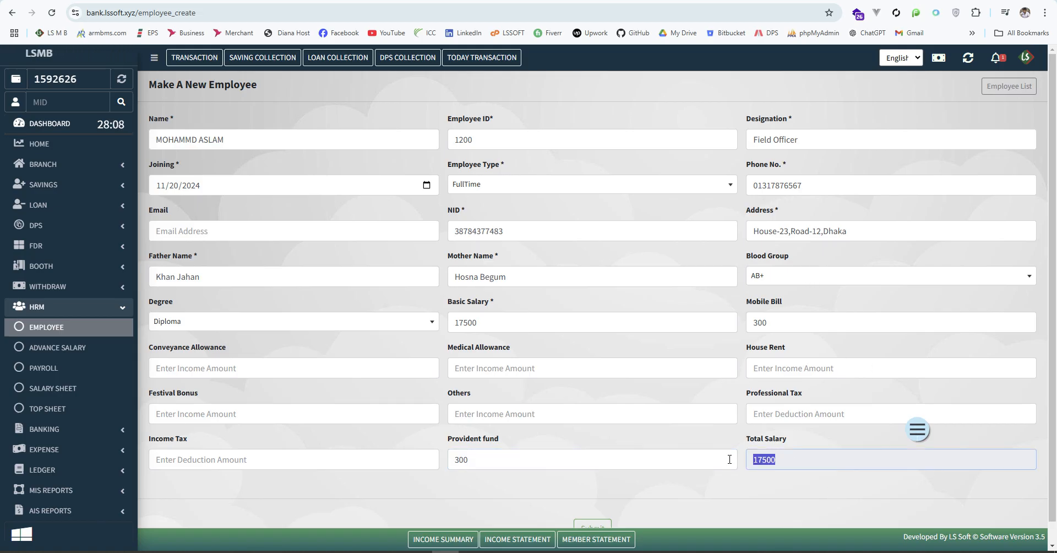
pyautogui.click(818, 484)
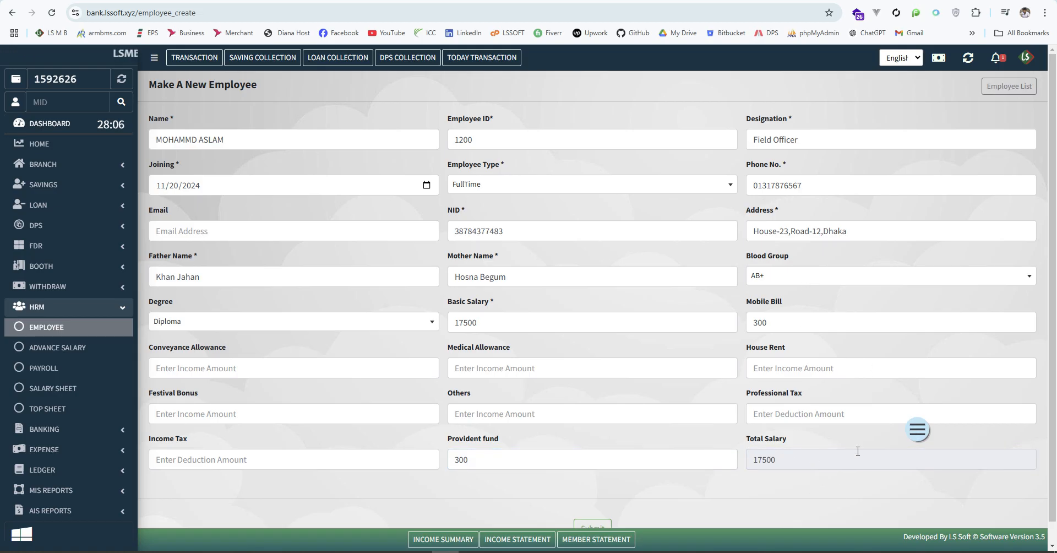
pyautogui.moveTo(806, 323); pyautogui.dragTo(753, 323)
pyautogui.moveTo(503, 460); pyautogui.dragTo(431, 460)
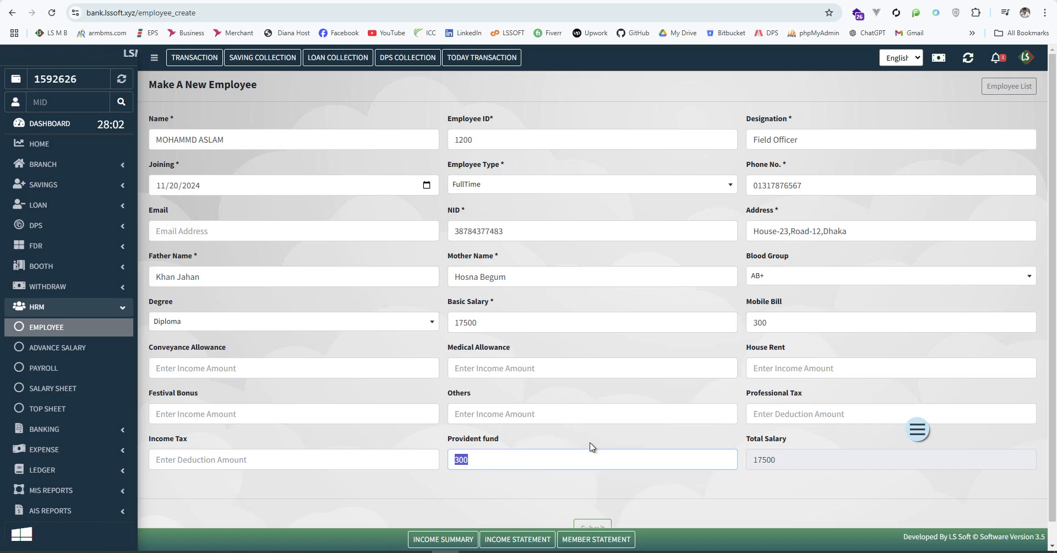
pyautogui.moveTo(787, 460); pyautogui.dragTo(737, 461)
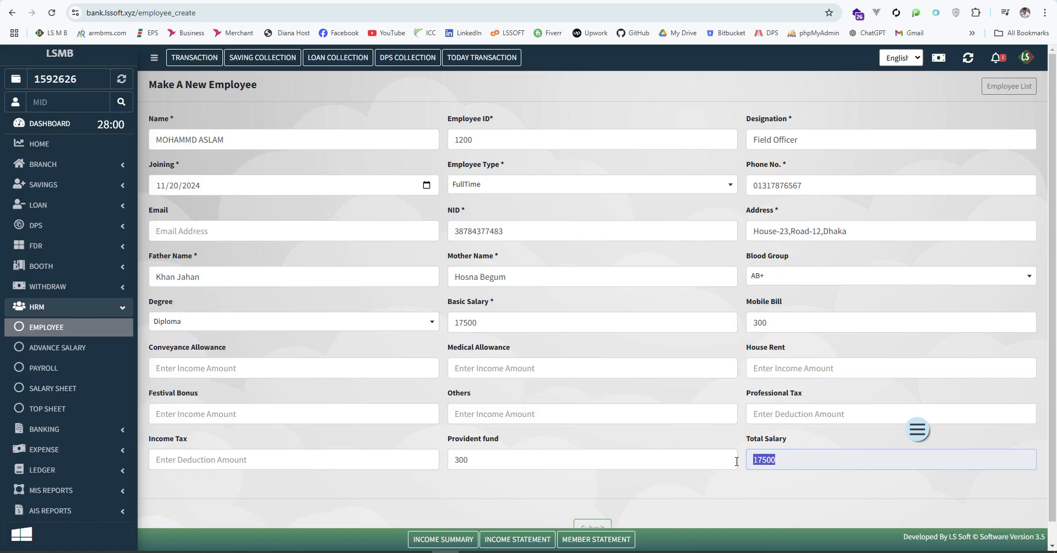
pyautogui.scroll(-1, 695, 421)
pyautogui.click(592, 506)
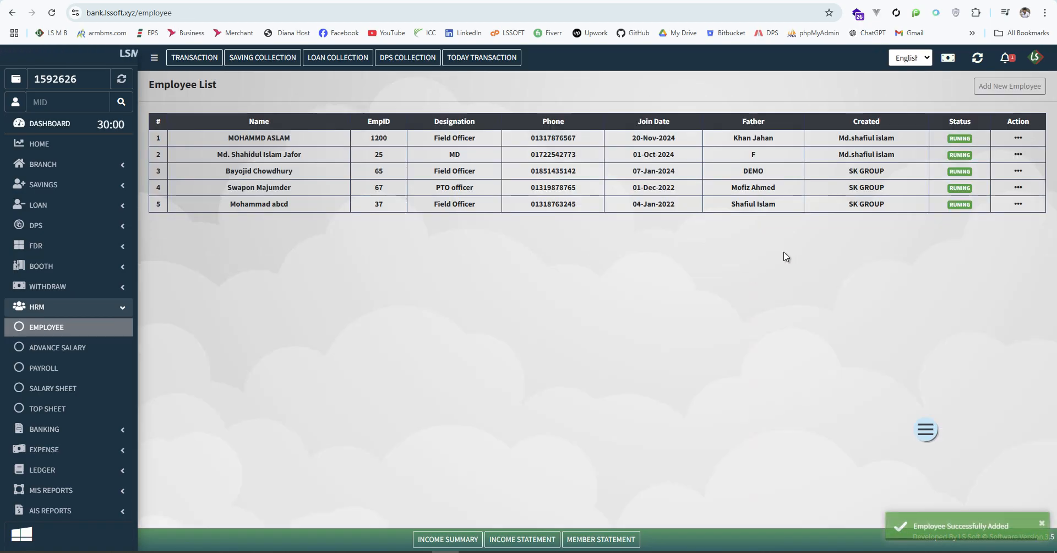
# Open the new employee's profile from the top row of the Employee List
pyautogui.moveTo(226, 138); pyautogui.dragTo(781, 209)
pyautogui.click(785, 243)
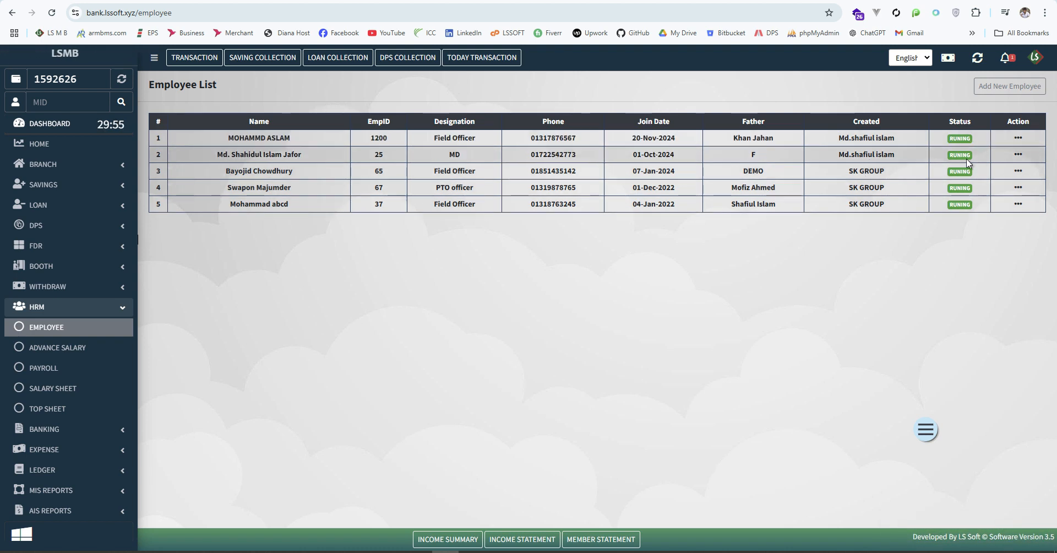
pyautogui.click(1017, 138)
pyautogui.click(985, 173)
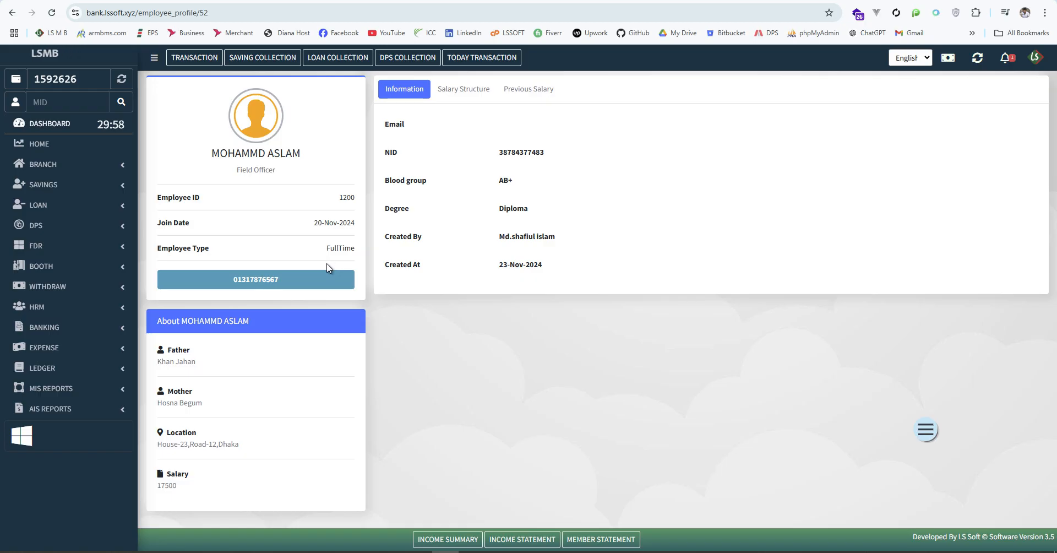
# Review the 17500 net salary structure and the empty previous salary history
pyautogui.click(451, 98)
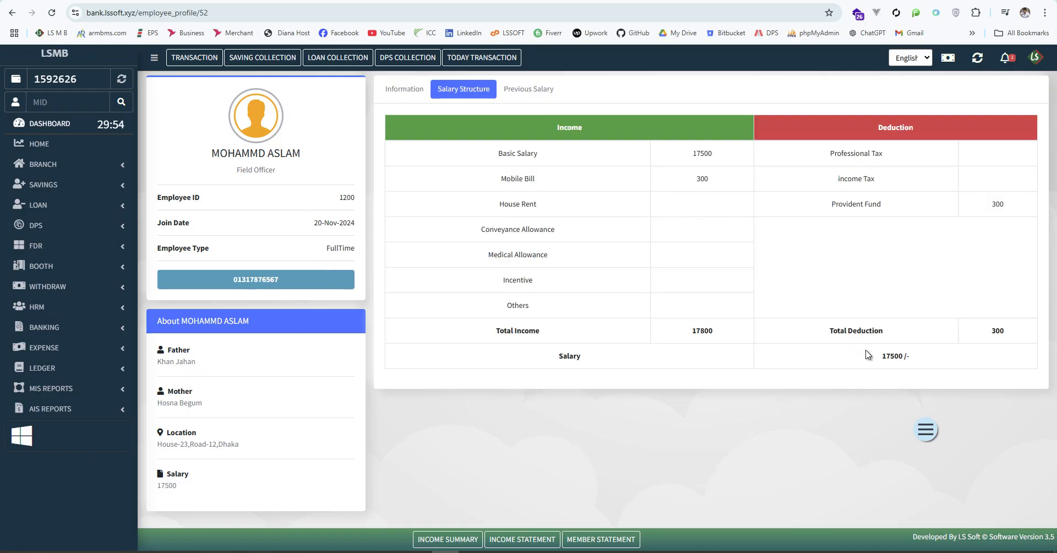
pyautogui.moveTo(875, 356); pyautogui.dragTo(909, 355)
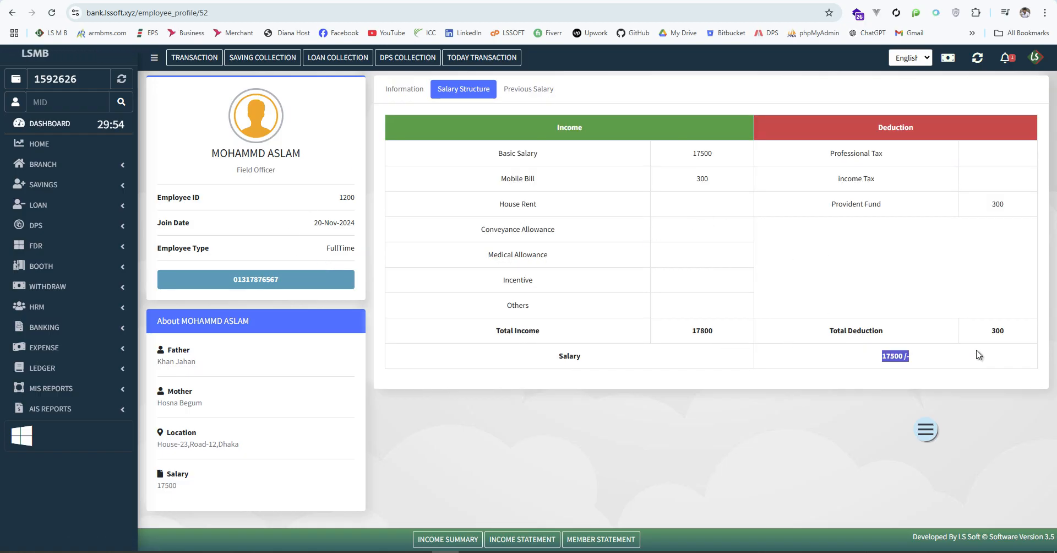
pyautogui.click(528, 92)
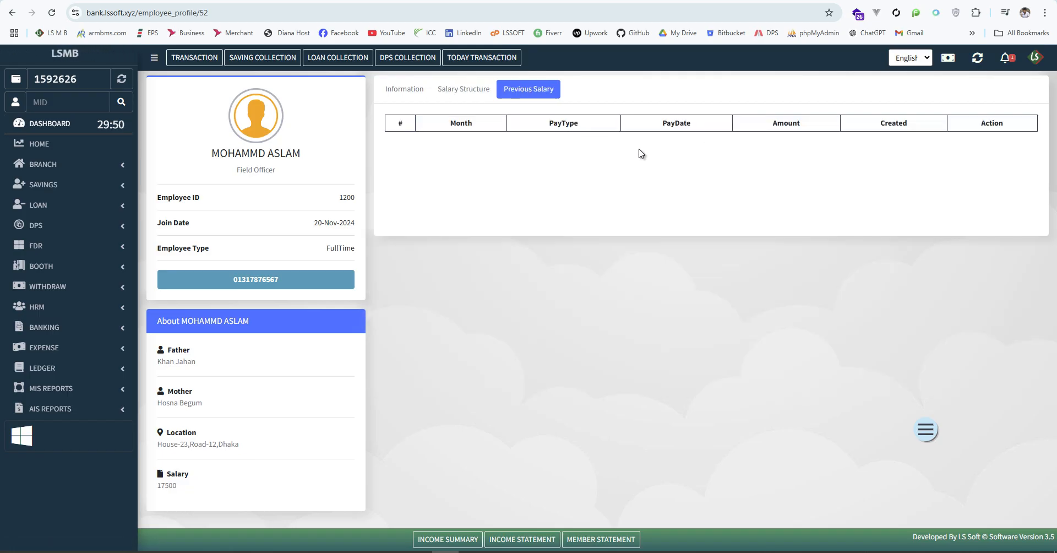
pyautogui.click(387, 92)
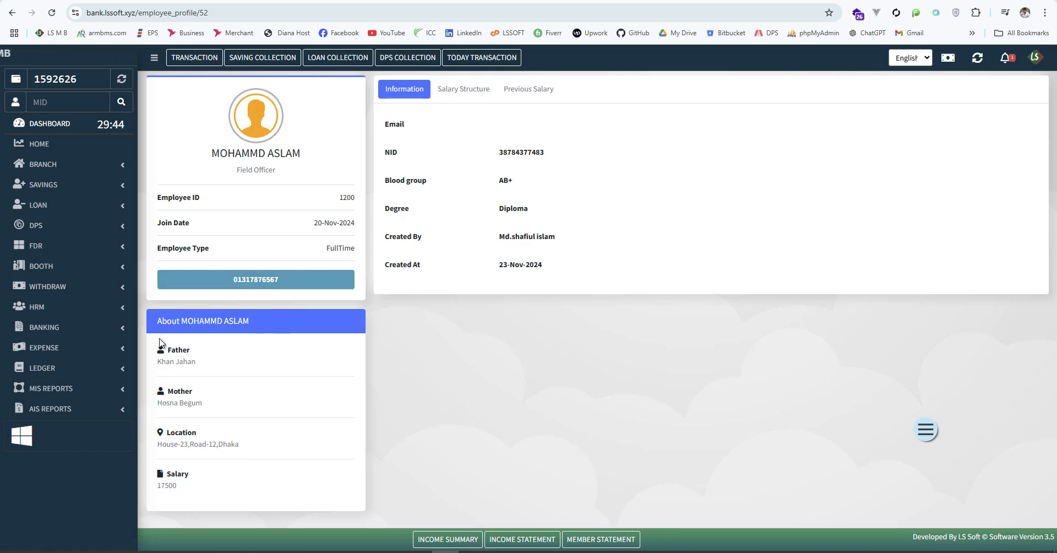
pyautogui.click(99, 307)
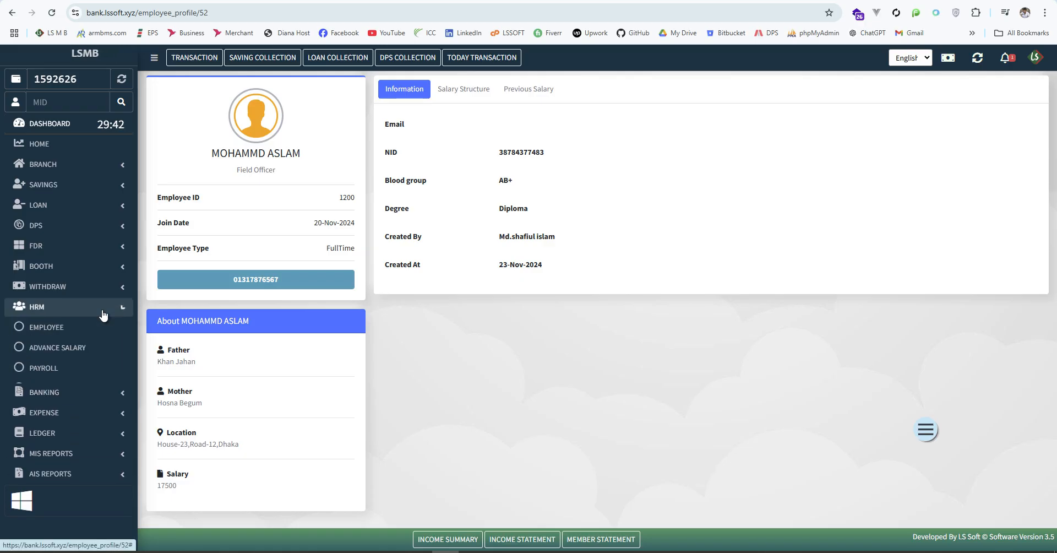
pyautogui.click(104, 345)
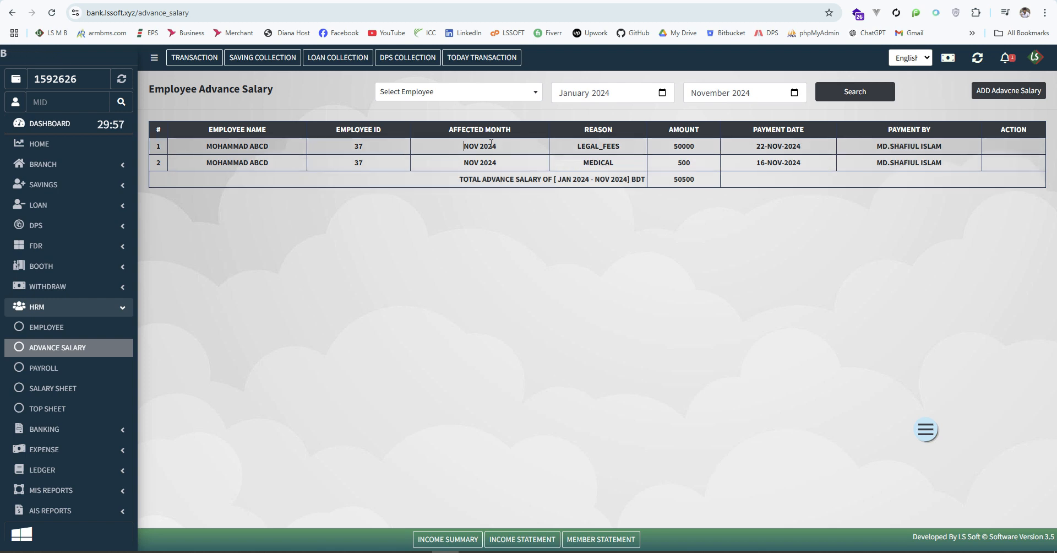
# Review the two existing November 2024 advances of 50000 and 500
pyautogui.tripleClick(474, 147)
pyautogui.doubleClick(468, 162)
pyautogui.click(505, 227)
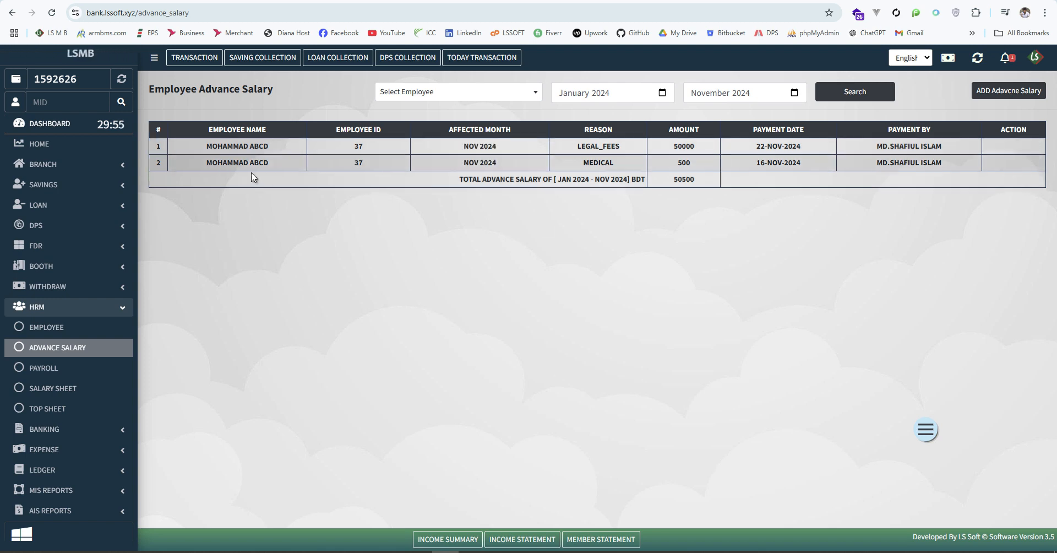
pyautogui.moveTo(200, 151); pyautogui.dragTo(278, 144)
pyautogui.tripleClick(234, 162)
pyautogui.click(502, 222)
pyautogui.moveTo(671, 146); pyautogui.dragTo(706, 147)
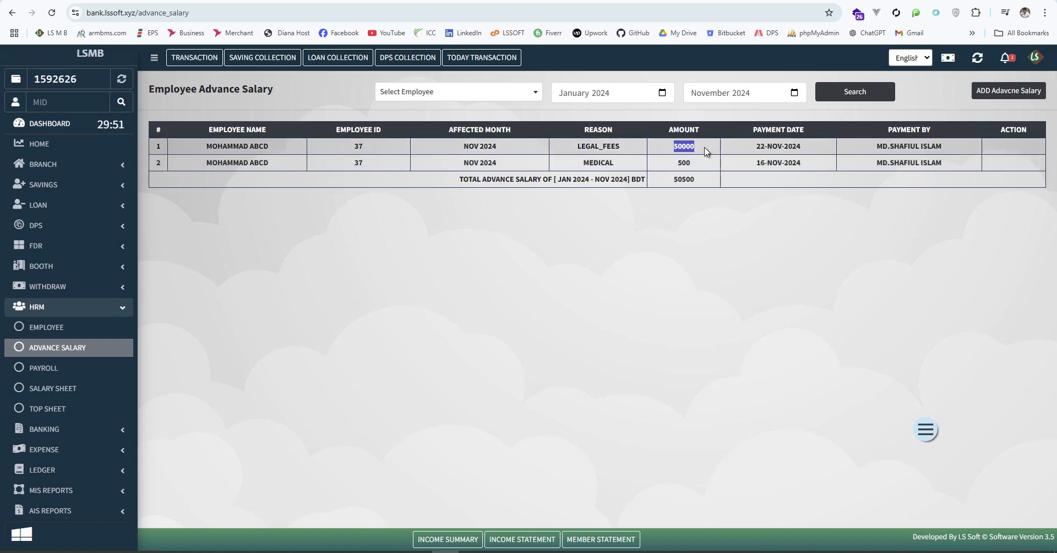
pyautogui.doubleClick(684, 163)
pyautogui.click(732, 219)
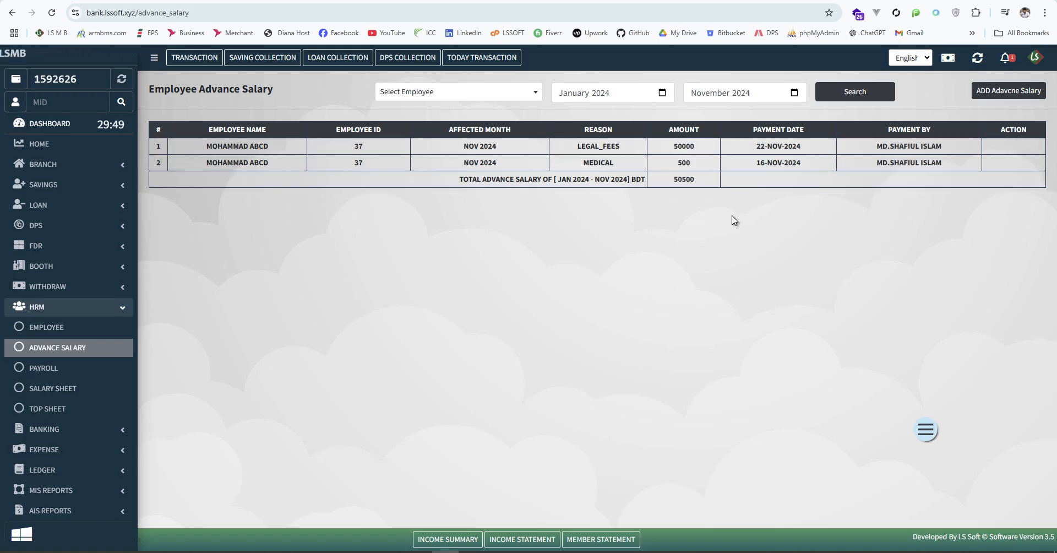
# Add a 2500 Travel Expenses advance for the new employee and save it
pyautogui.click(993, 94)
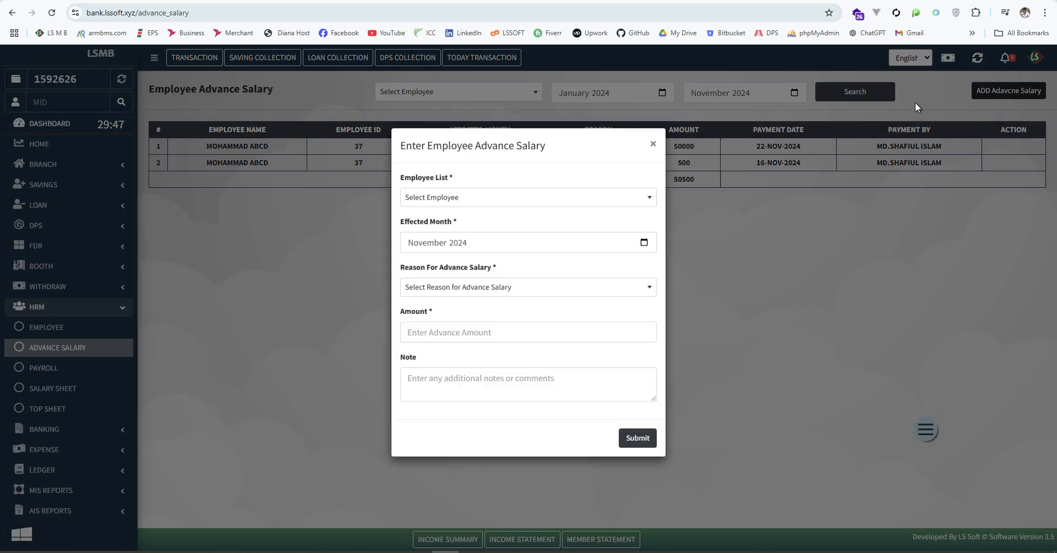
pyautogui.click(491, 203)
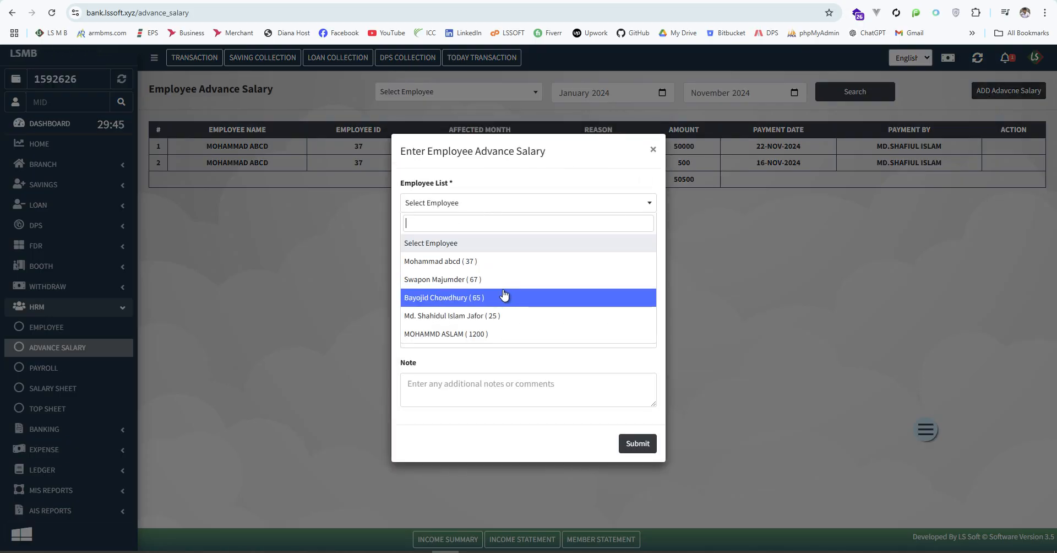
pyautogui.click(469, 334)
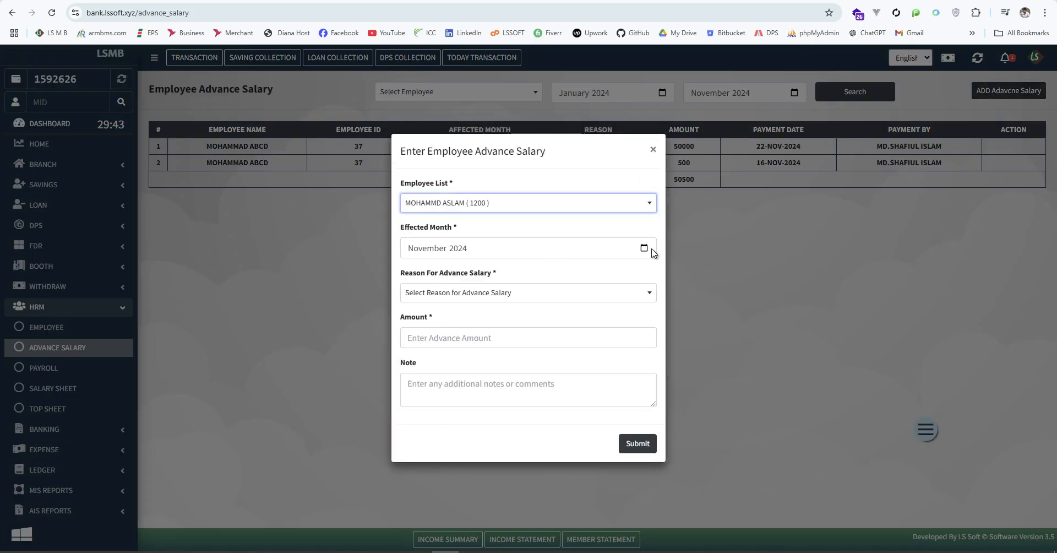
pyautogui.click(633, 292)
pyautogui.scroll(-3, 504, 406)
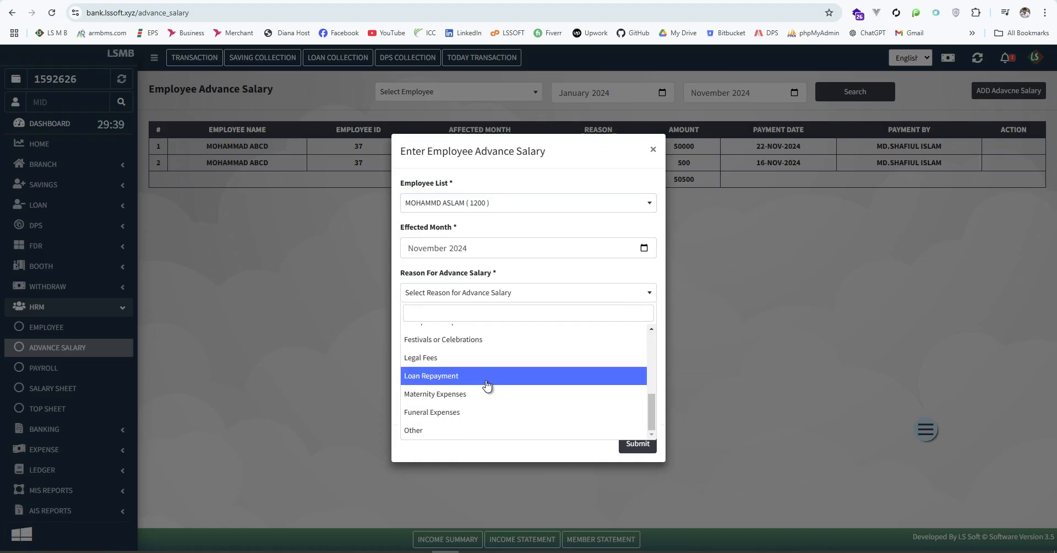
pyautogui.scroll(1, 488, 384)
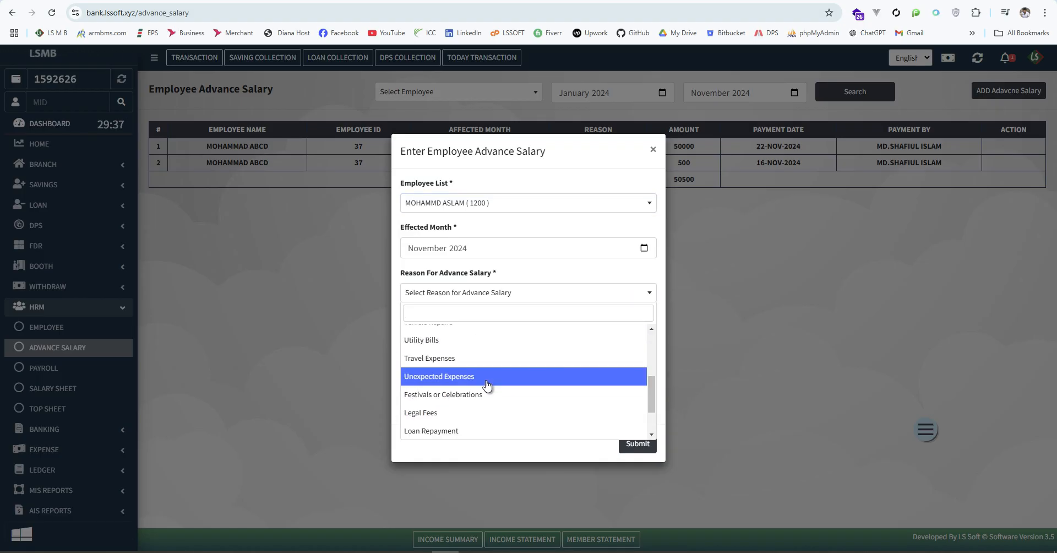
pyautogui.click(456, 358)
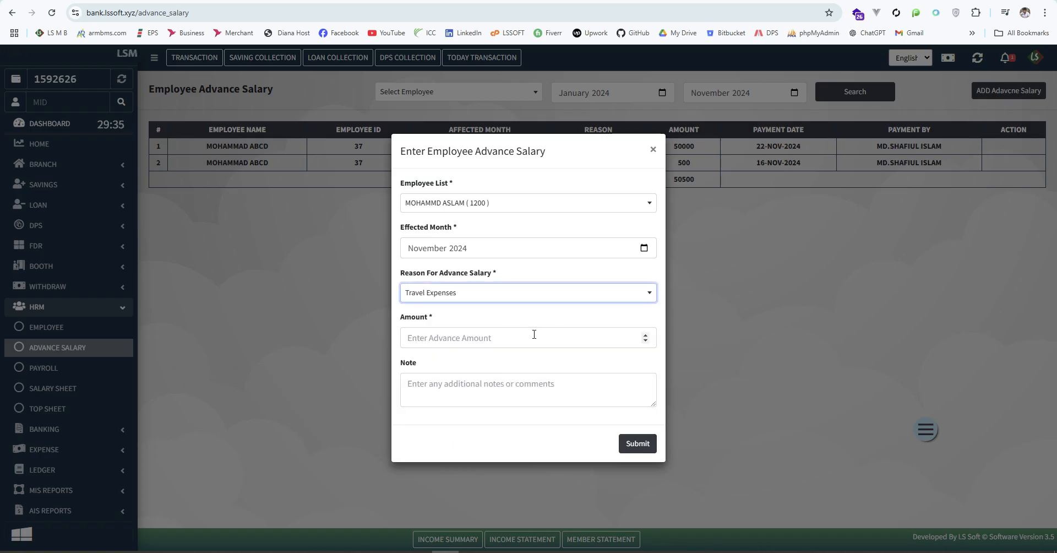
pyautogui.click(509, 336)
pyautogui.write('2500')
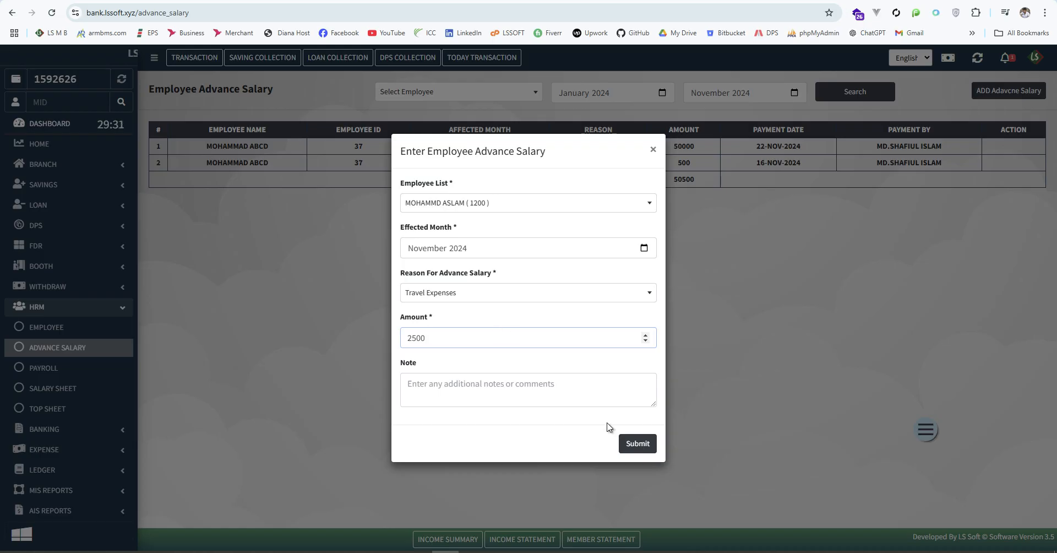
pyautogui.click(648, 448)
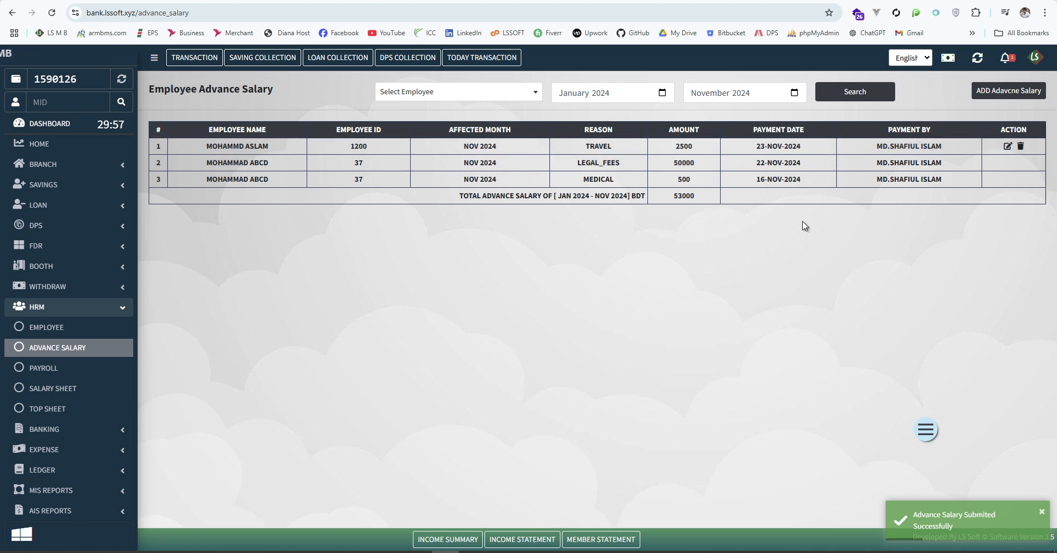
# Open the new travel advance's edit form and close it without changes
pyautogui.click(1008, 146)
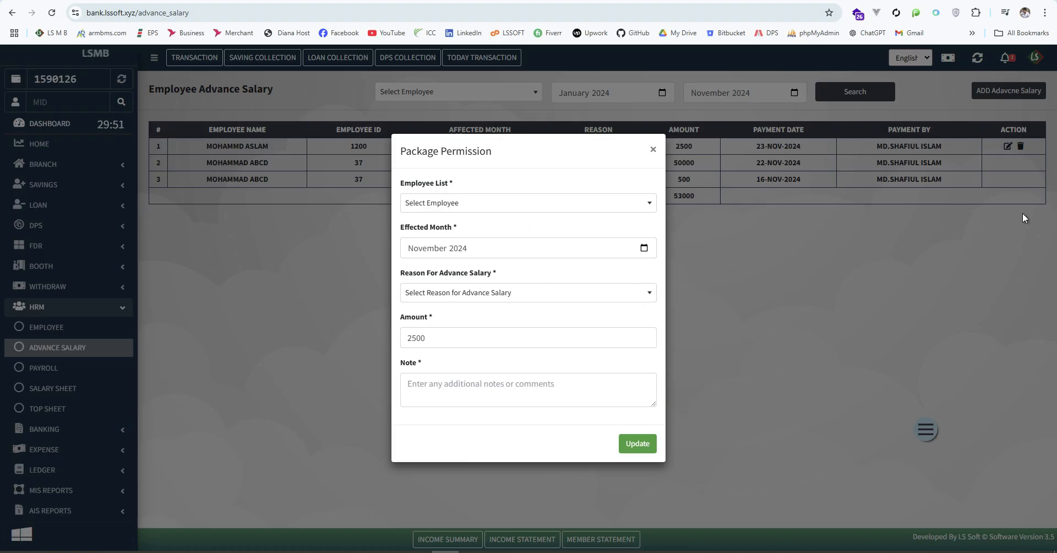
pyautogui.click(651, 150)
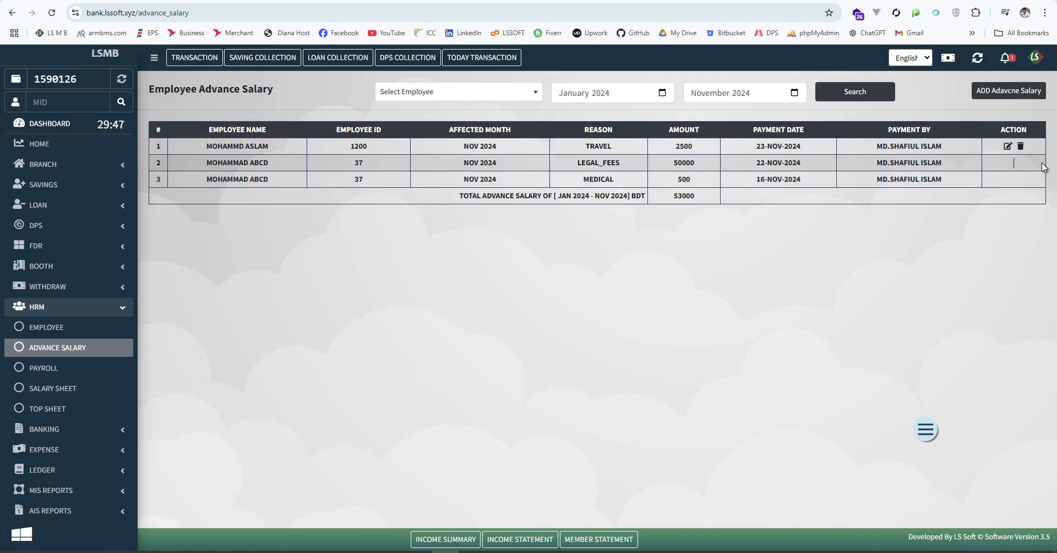
pyautogui.moveTo(1049, 165); pyautogui.dragTo(1006, 195)
pyautogui.click(1030, 165)
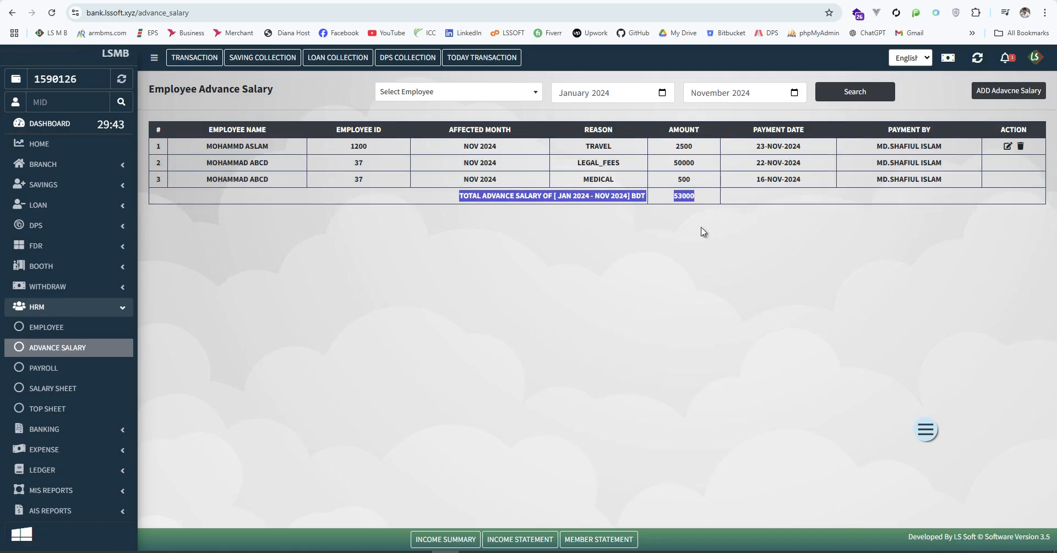
pyautogui.click(481, 306)
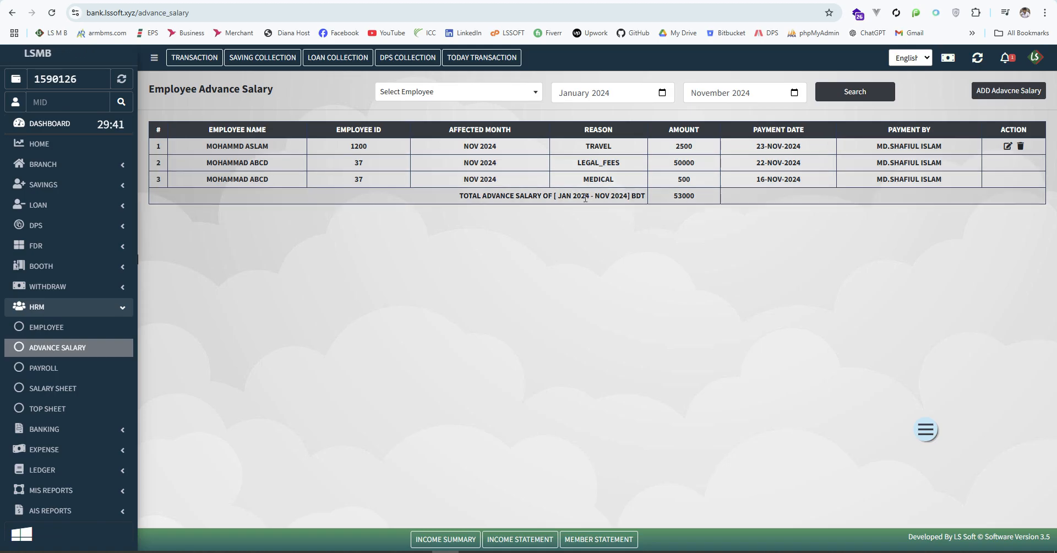
# Start a new advance for a second employee, keeping November 2024 as the month
pyautogui.click(999, 94)
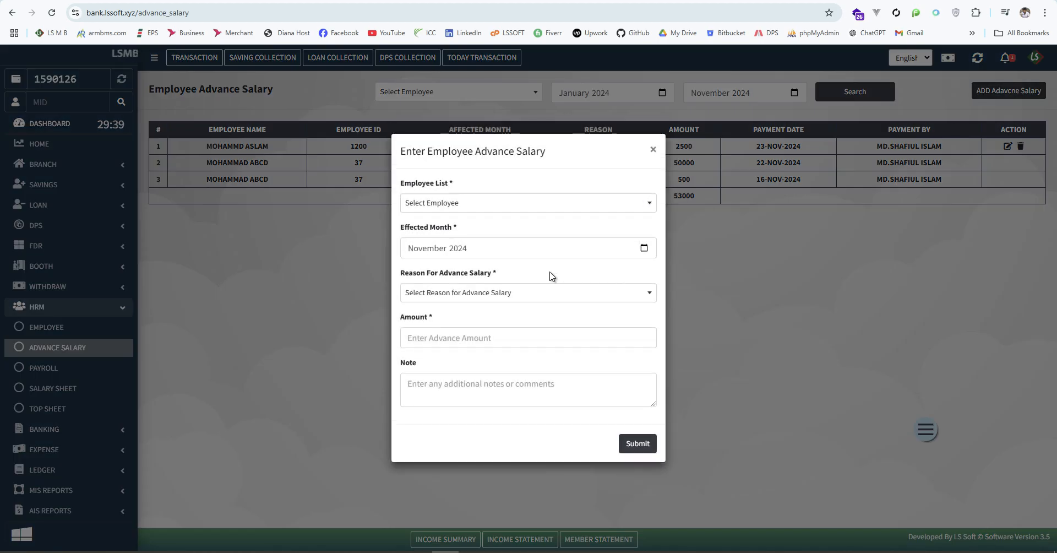
pyautogui.click(612, 204)
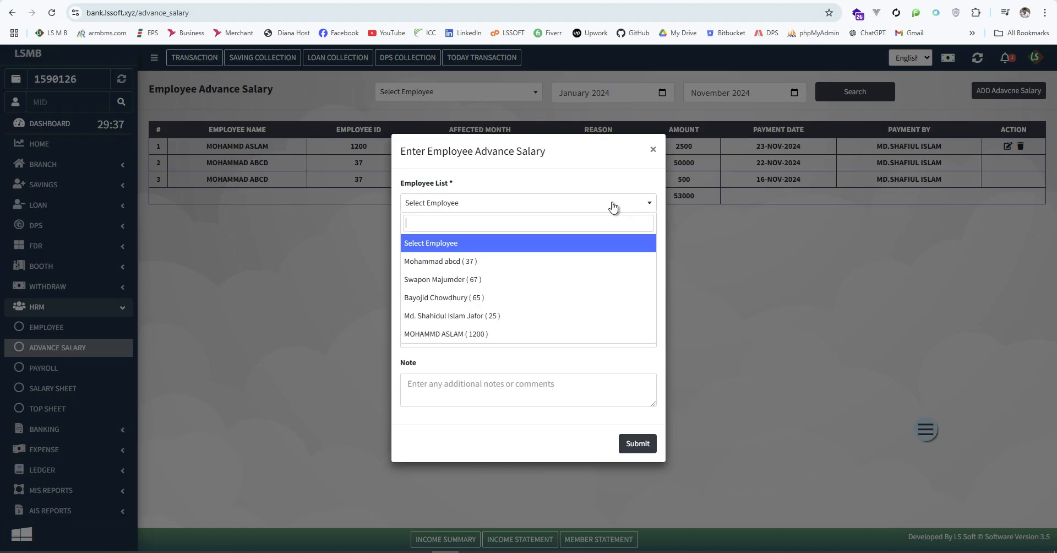
pyautogui.click(451, 280)
pyautogui.click(505, 292)
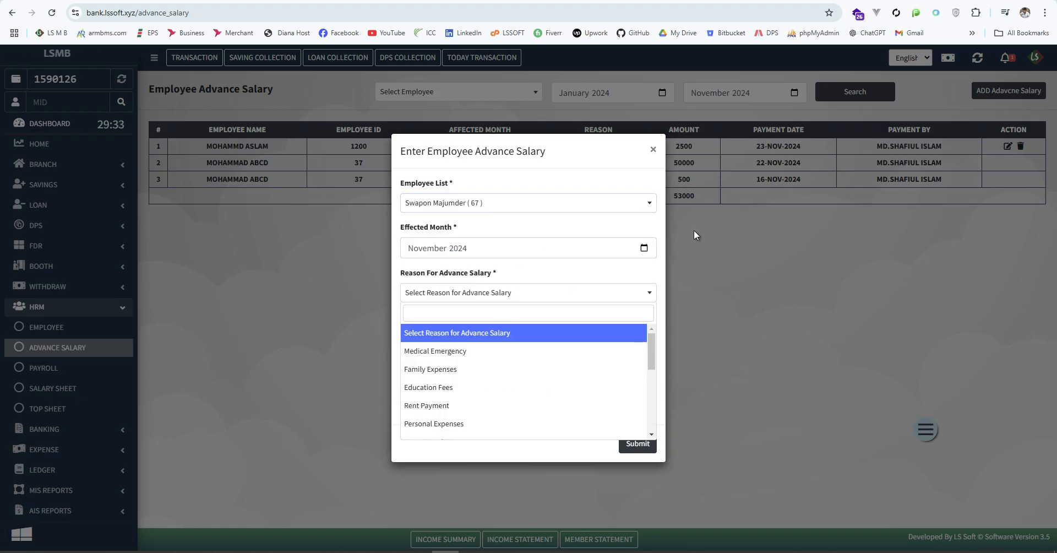
pyautogui.click(645, 249)
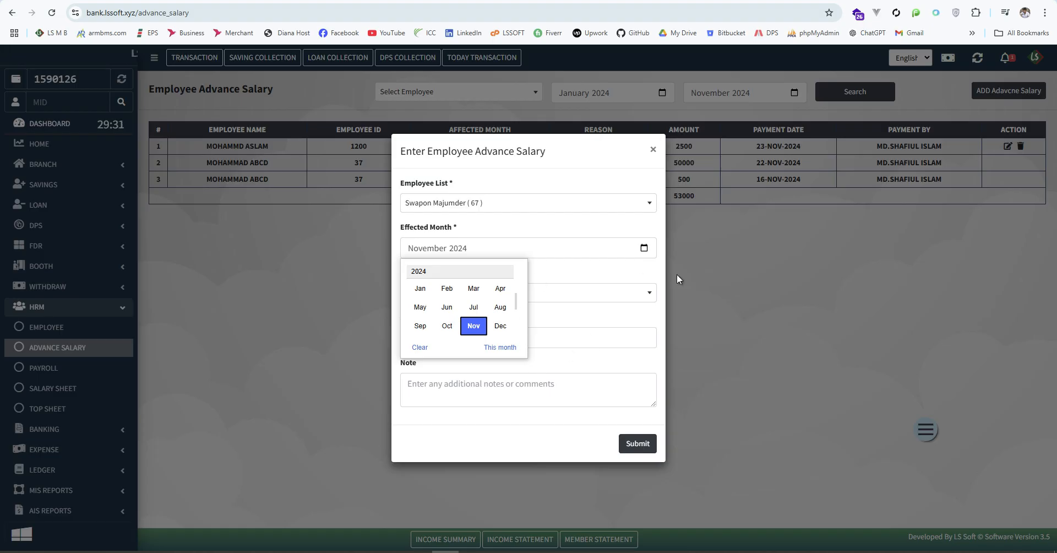
pyautogui.click(645, 249)
pyautogui.click(600, 270)
# Set the advance reason to Rent Payment and the amount to 200
pyautogui.click(530, 292)
pyautogui.scroll(-3, 484, 363)
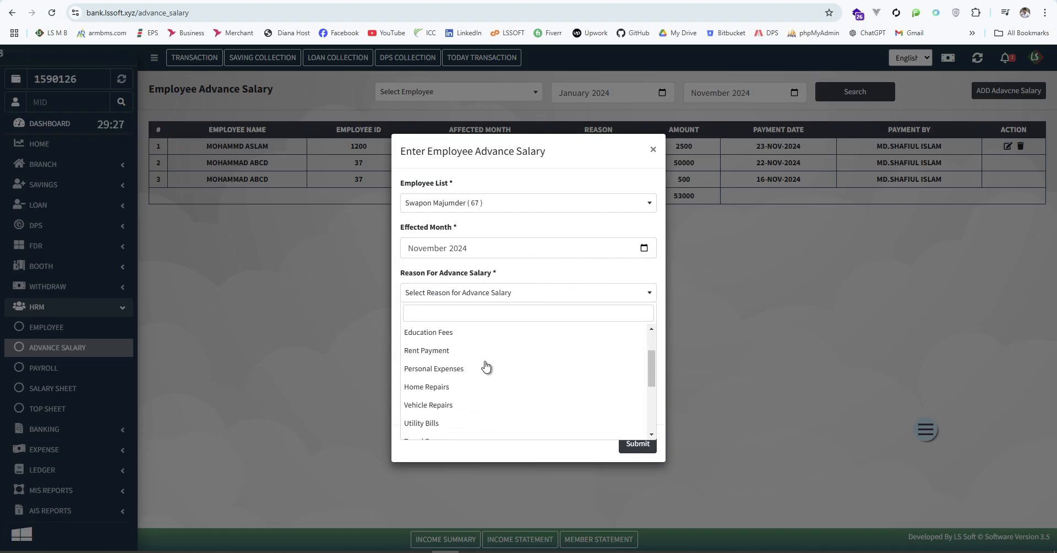
pyautogui.click(568, 370)
pyautogui.click(452, 337)
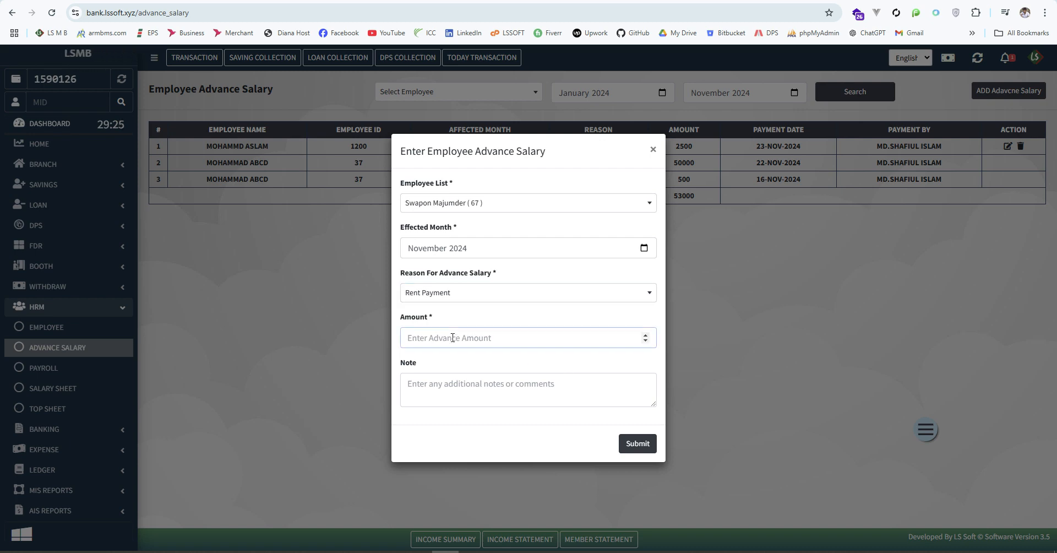
pyautogui.write('2')
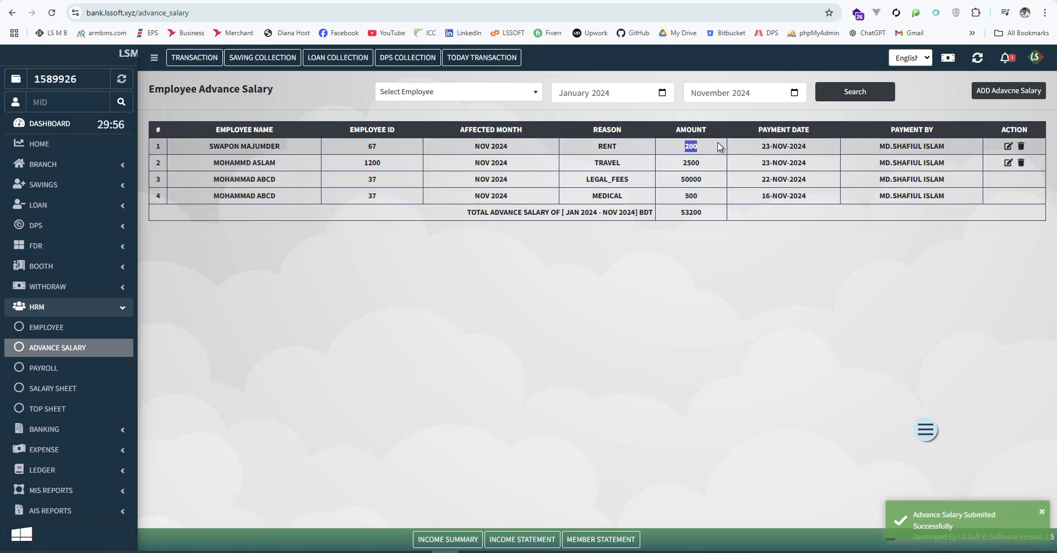
pyautogui.click(707, 214)
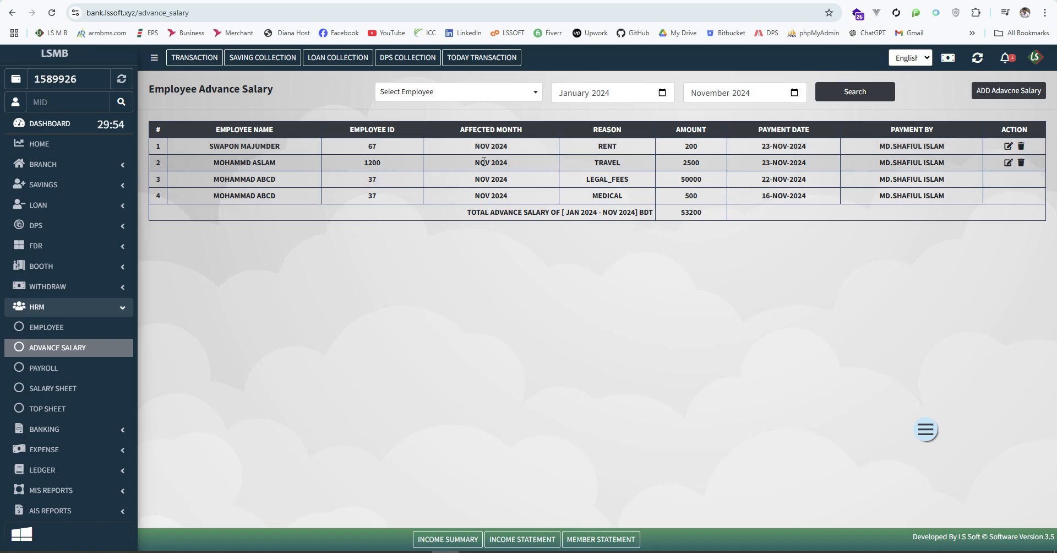
pyautogui.scroll(-1, 67, 351)
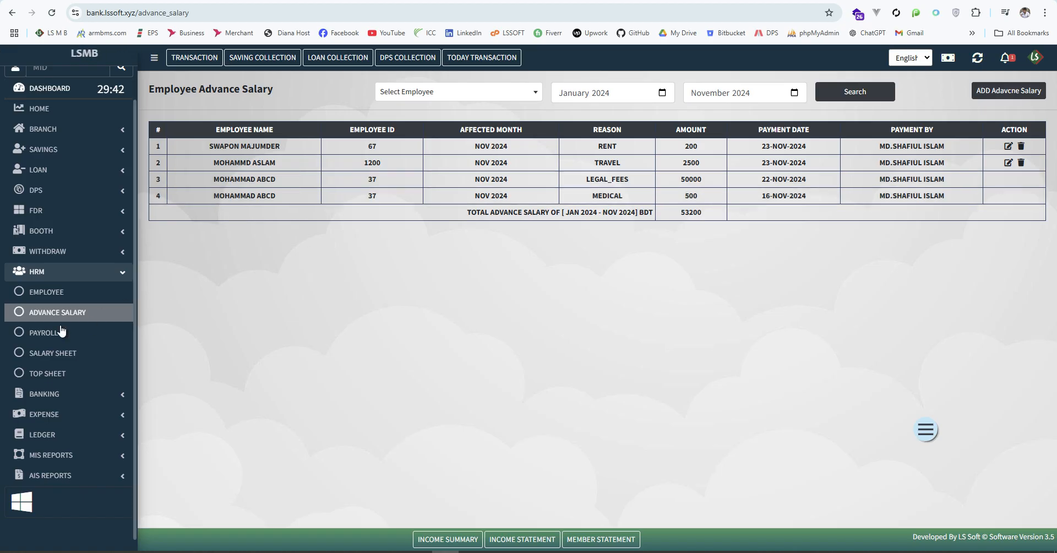
# Open Payroll for November 2024, select the new employee and continue to payment details
pyautogui.click(44, 332)
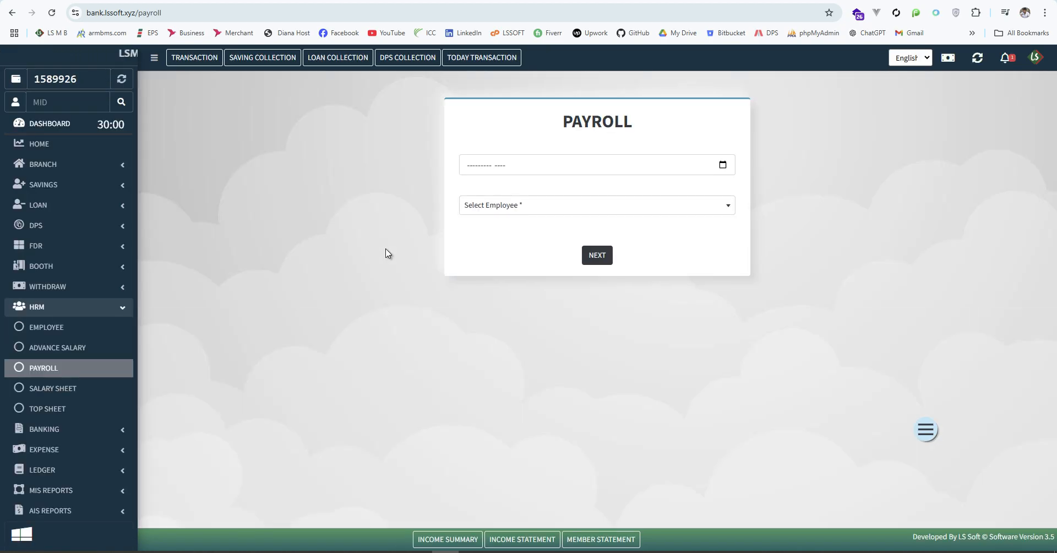
pyautogui.click(723, 165)
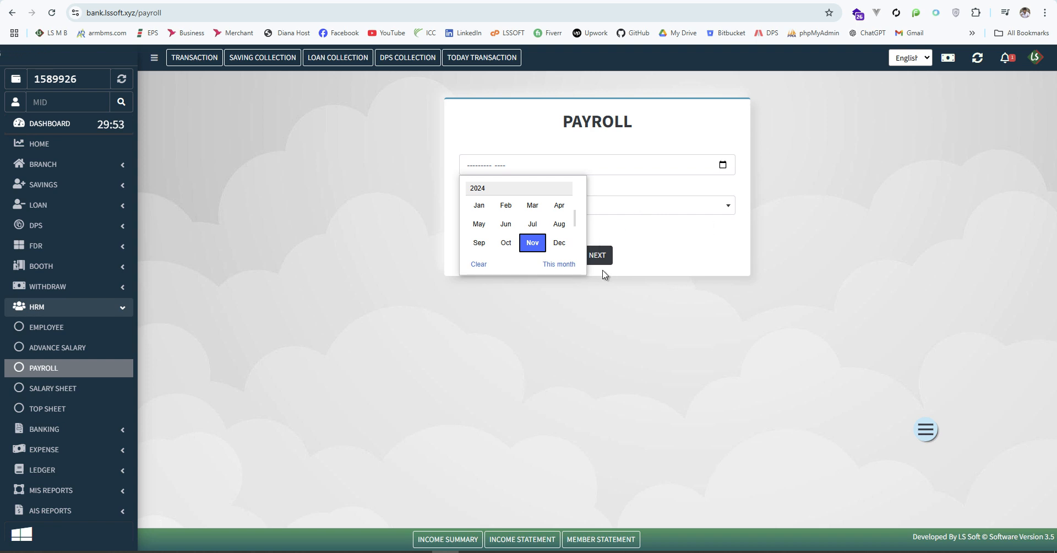
pyautogui.click(533, 246)
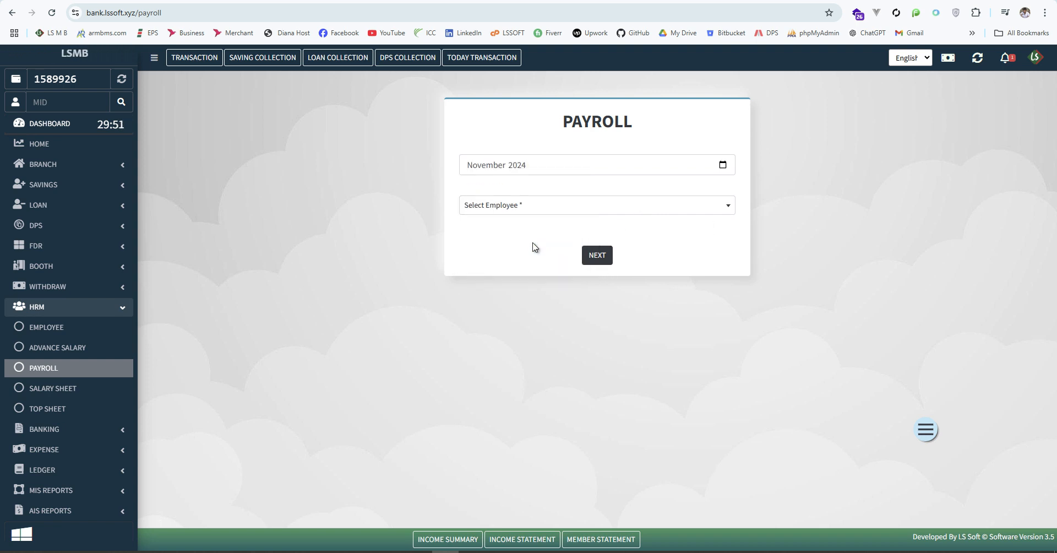
pyautogui.click(696, 208)
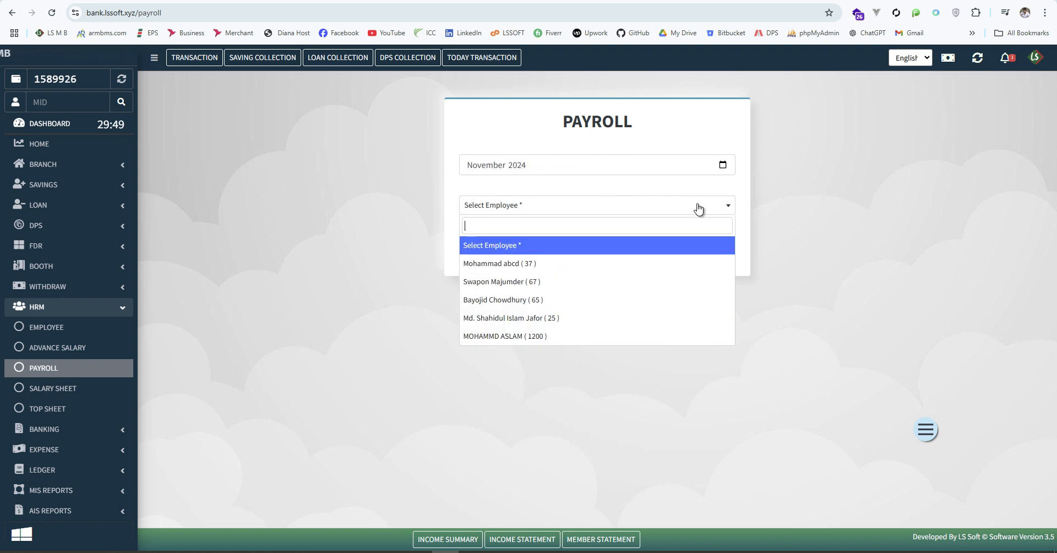
pyautogui.click(523, 337)
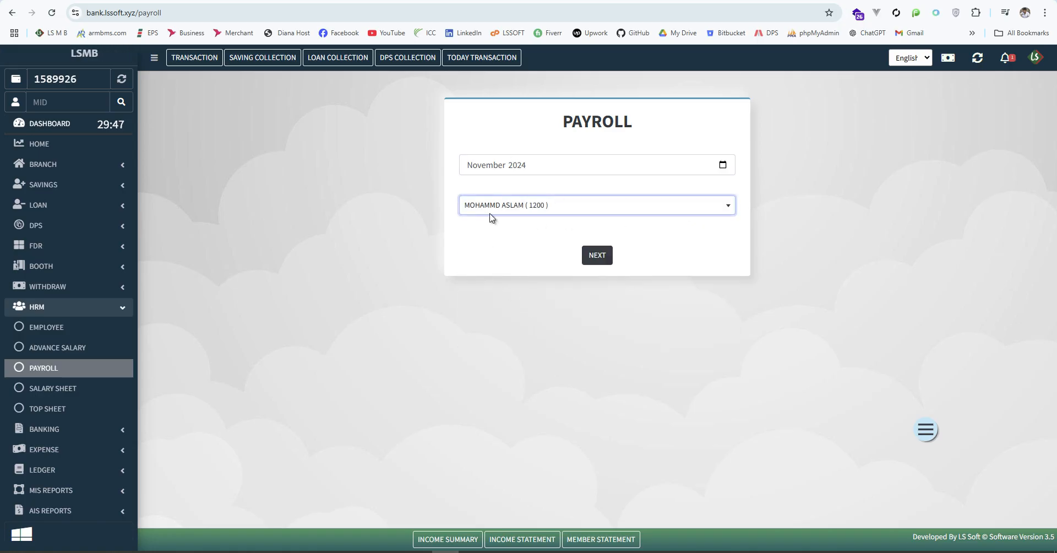
pyautogui.click(597, 259)
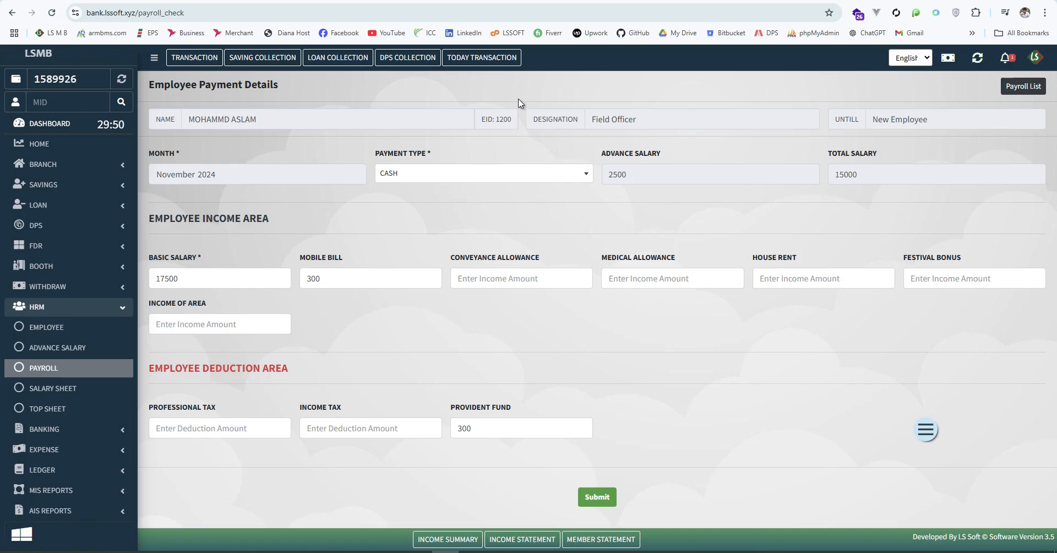
# Keep Cash as payment type and review the 2500 advance, 15000 total and 17500 basic
pyautogui.click(577, 178)
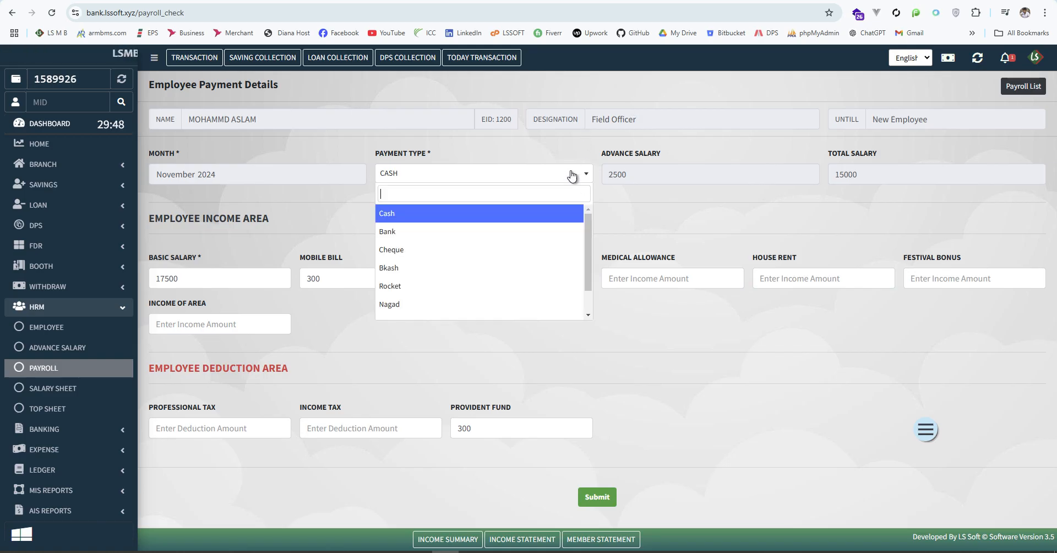
pyautogui.click(632, 213)
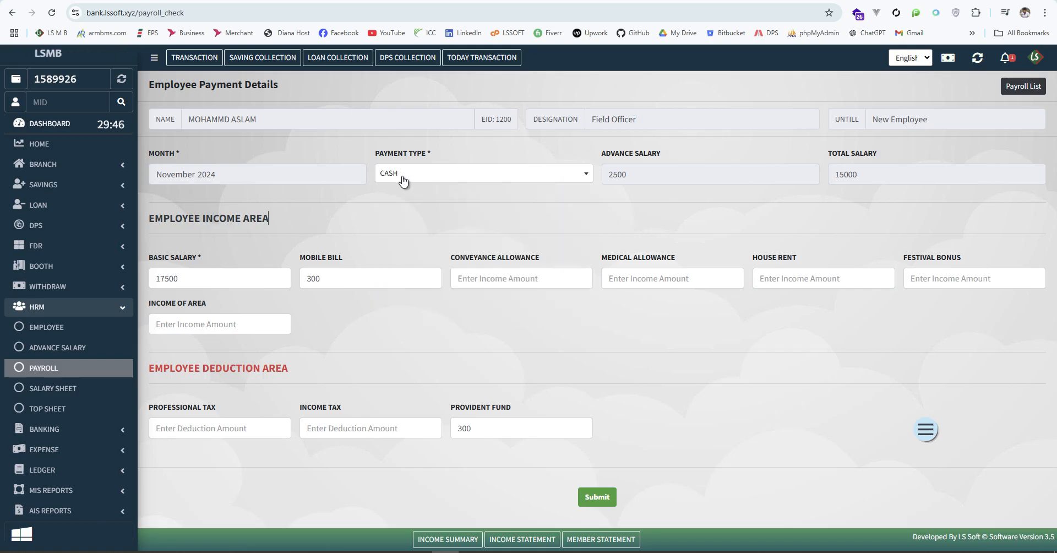
pyautogui.moveTo(197, 174); pyautogui.dragTo(144, 170)
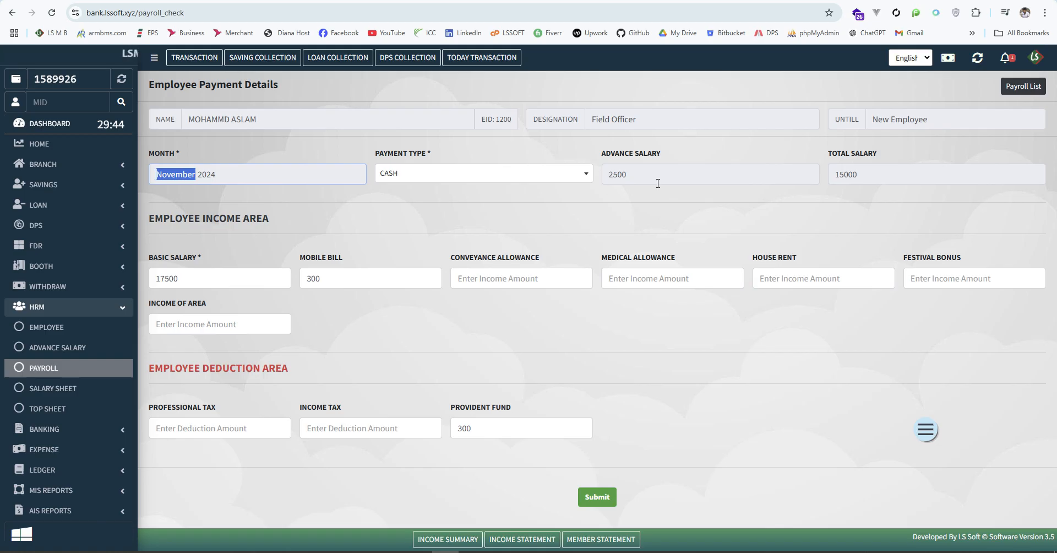
pyautogui.moveTo(657, 179); pyautogui.dragTo(599, 175)
pyautogui.click(674, 194)
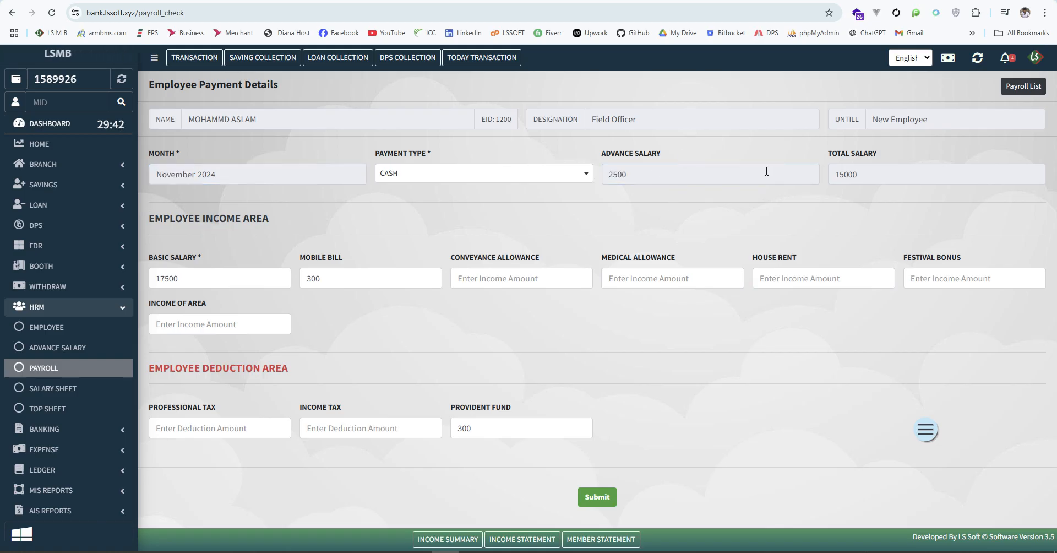
pyautogui.moveTo(877, 174); pyautogui.dragTo(794, 170)
pyautogui.click(840, 212)
pyautogui.doubleClick(837, 175)
pyautogui.click(810, 216)
pyautogui.moveTo(197, 276); pyautogui.dragTo(140, 277)
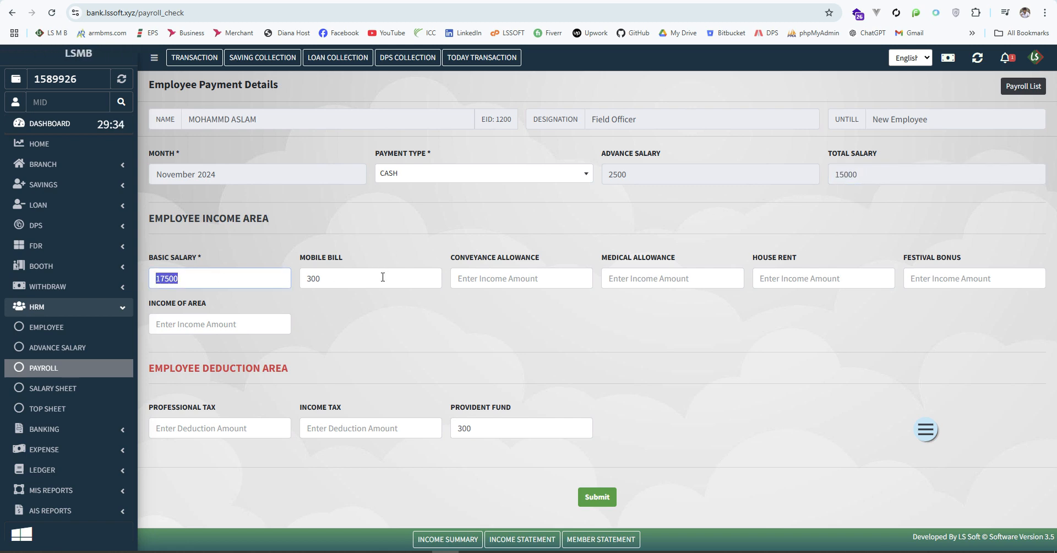
pyautogui.moveTo(381, 276); pyautogui.dragTo(298, 275)
pyautogui.click(669, 313)
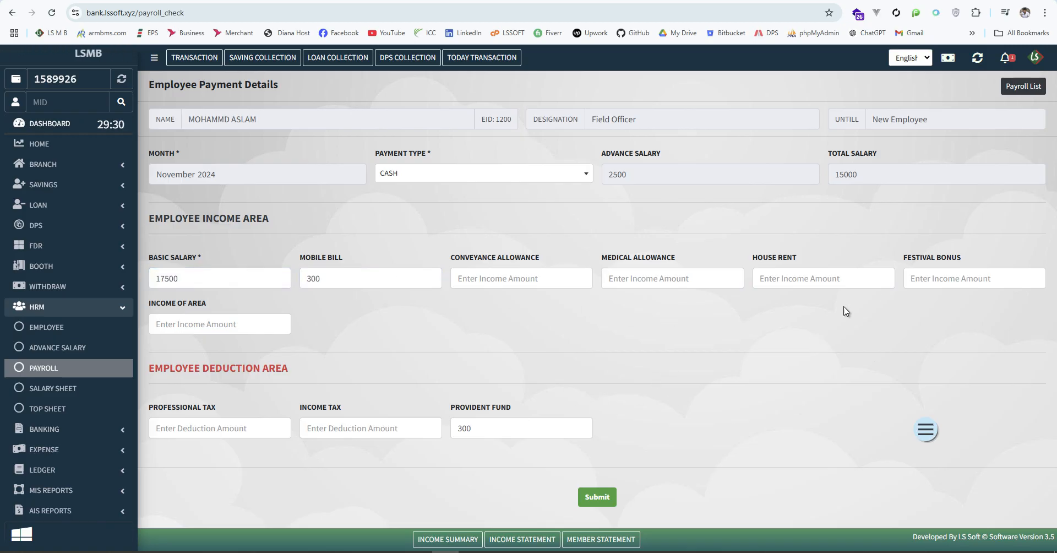
# Enter a 5000 festival bonus and 350 conveyance allowance, bringing the total salary to 20350
pyautogui.click(965, 275)
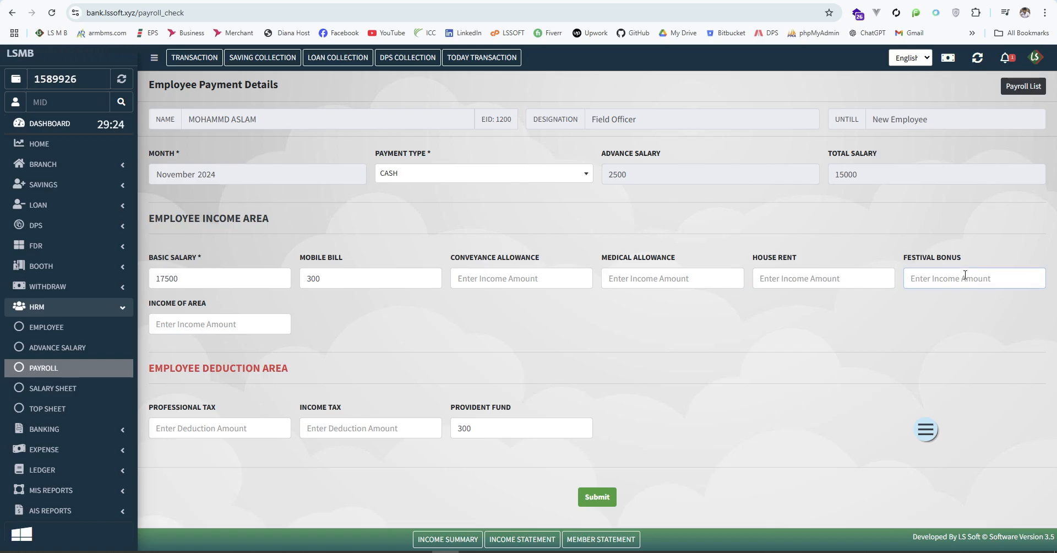
pyautogui.write('5000')
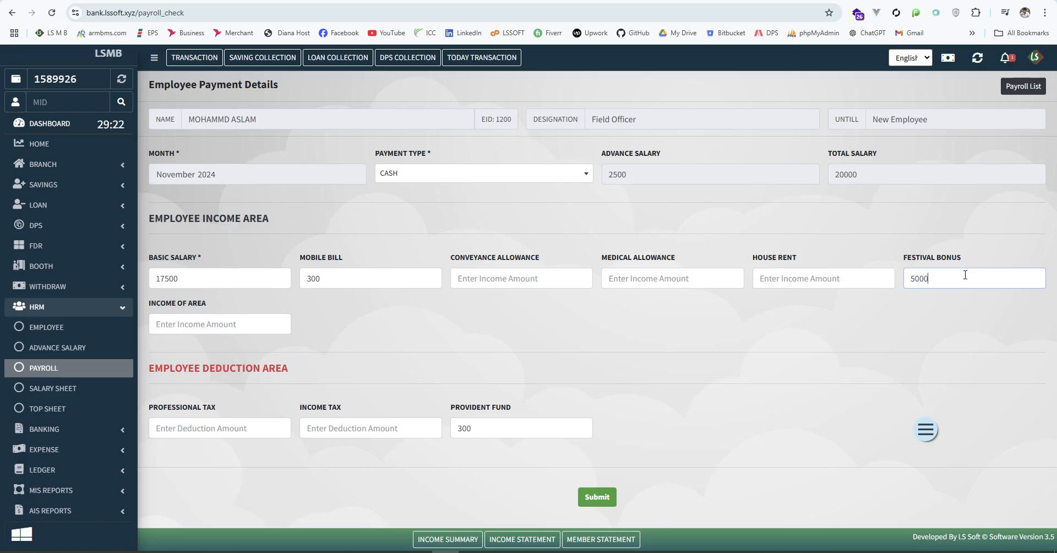
pyautogui.click(936, 307)
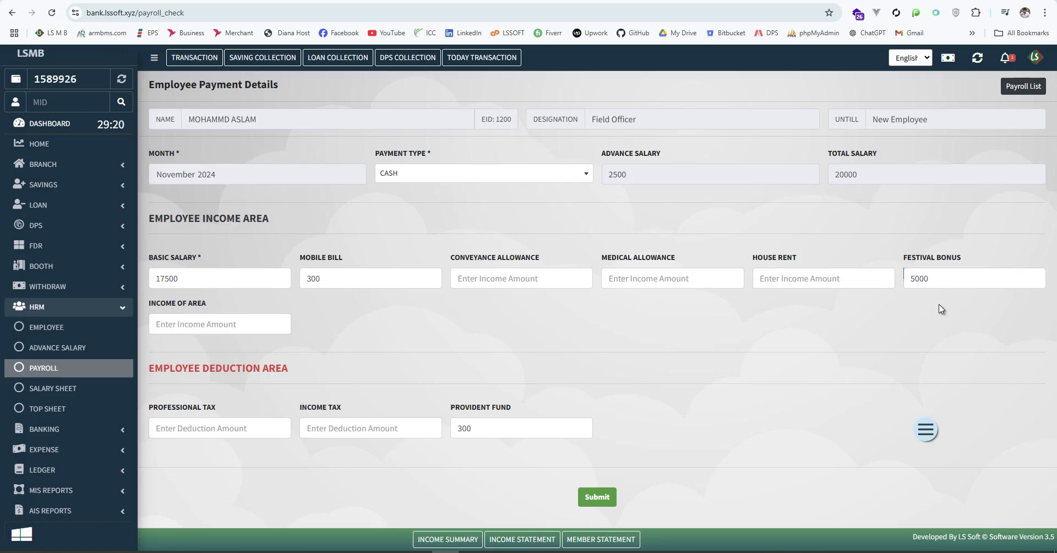
pyautogui.moveTo(955, 280); pyautogui.dragTo(906, 293)
pyautogui.click(904, 329)
pyautogui.doubleClick(887, 174)
pyautogui.click(815, 215)
pyautogui.write('350')
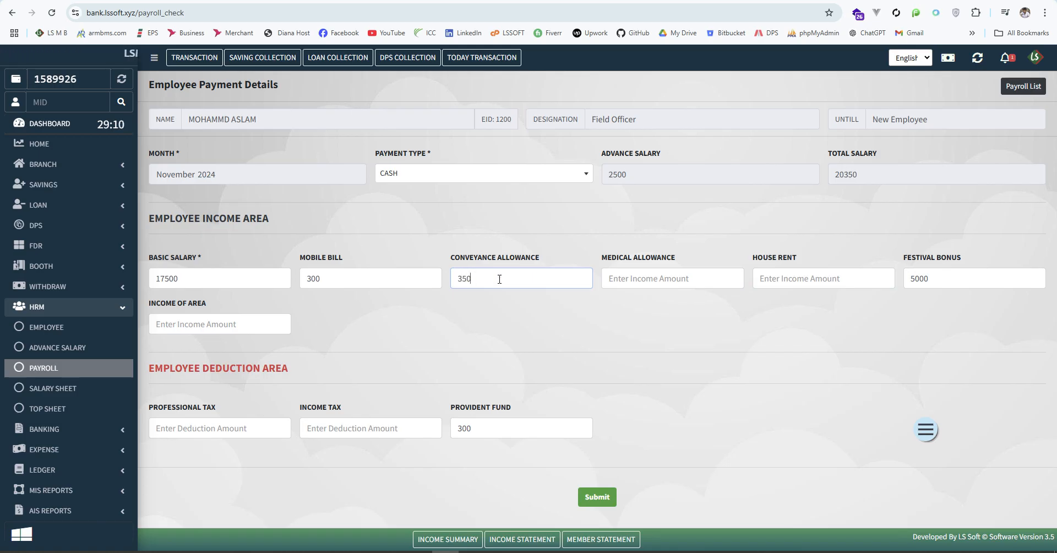
pyautogui.click(626, 342)
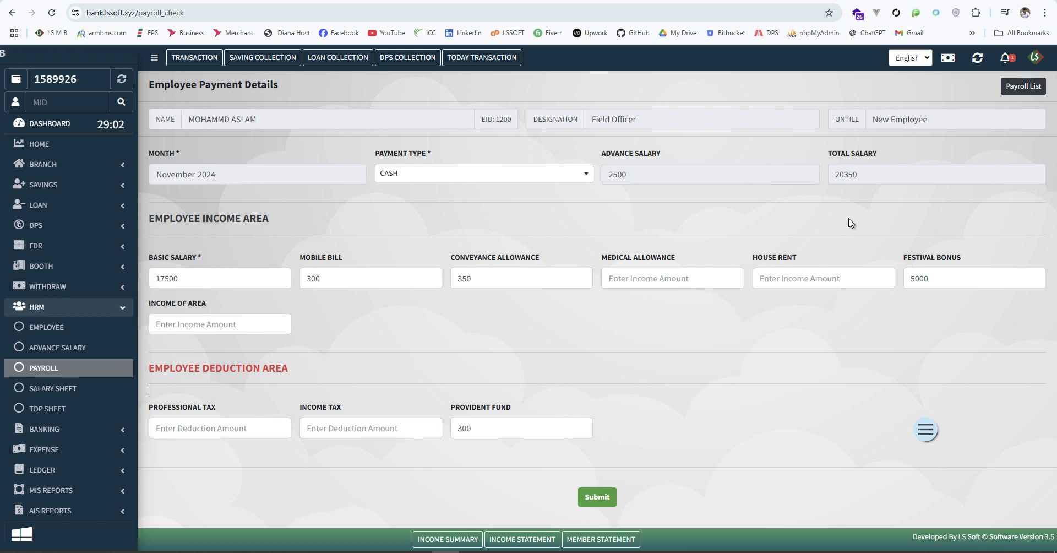
pyautogui.moveTo(907, 177); pyautogui.dragTo(783, 177)
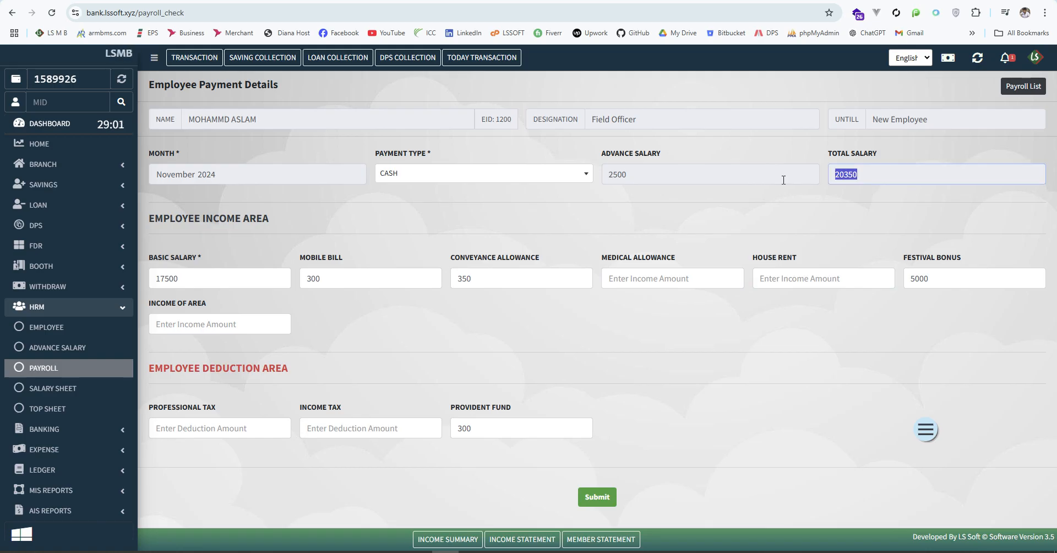
pyautogui.click(846, 217)
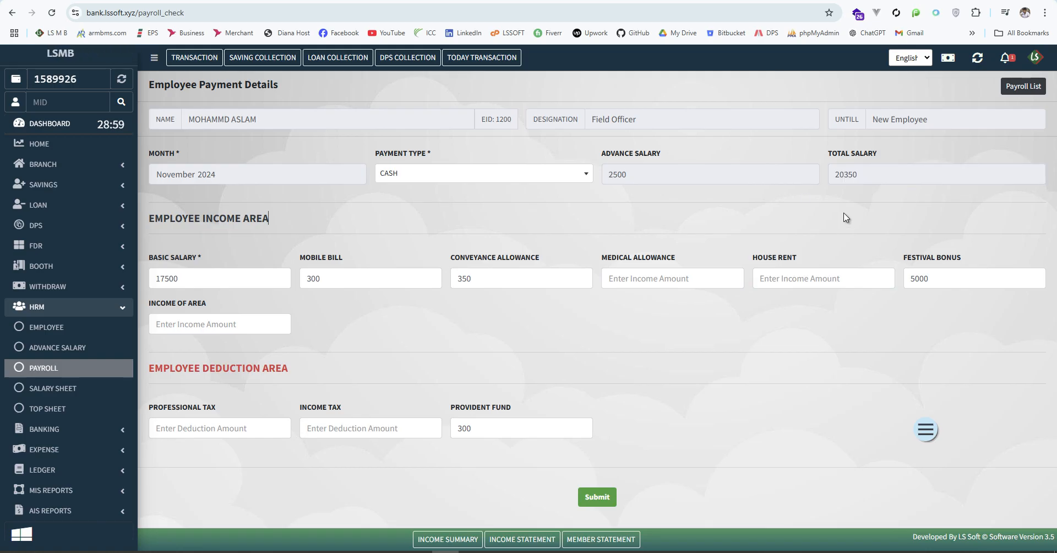
# Submit the 20350 November payment, confirm it on the Salary Sheet and view its payslip
pyautogui.click(597, 499)
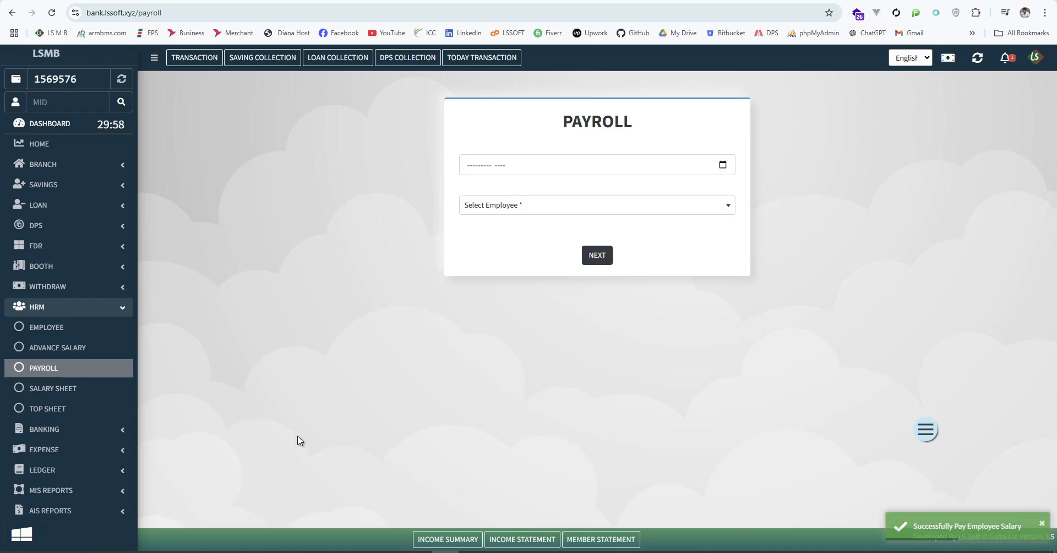
pyautogui.click(52, 388)
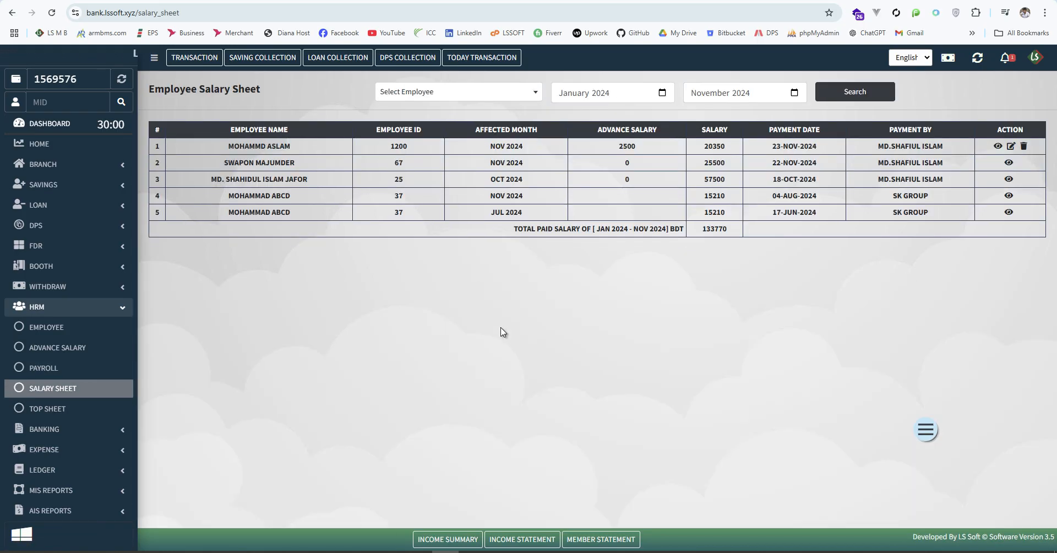
pyautogui.moveTo(227, 148); pyautogui.dragTo(515, 147)
pyautogui.click(614, 146)
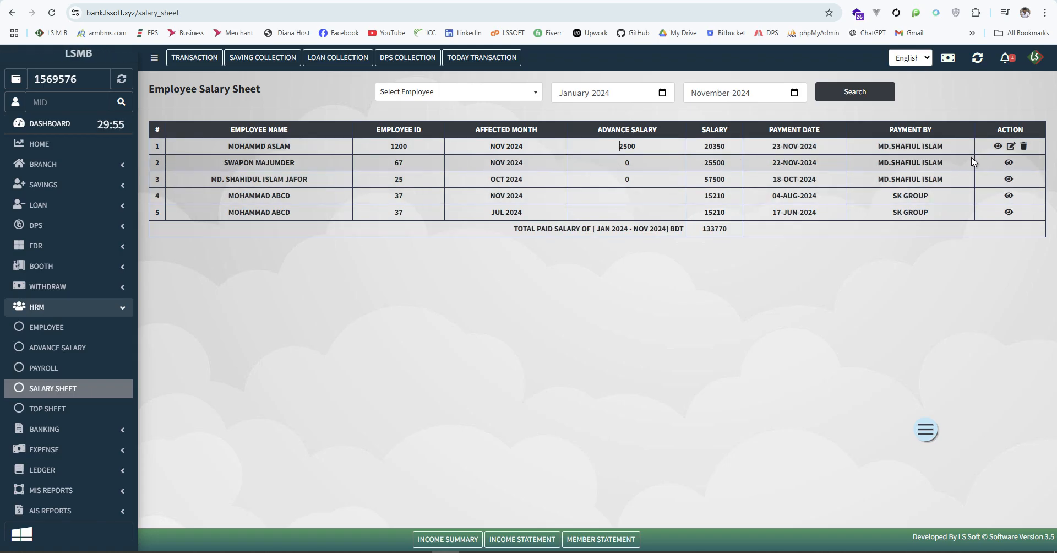
pyautogui.moveTo(695, 149); pyautogui.dragTo(735, 148)
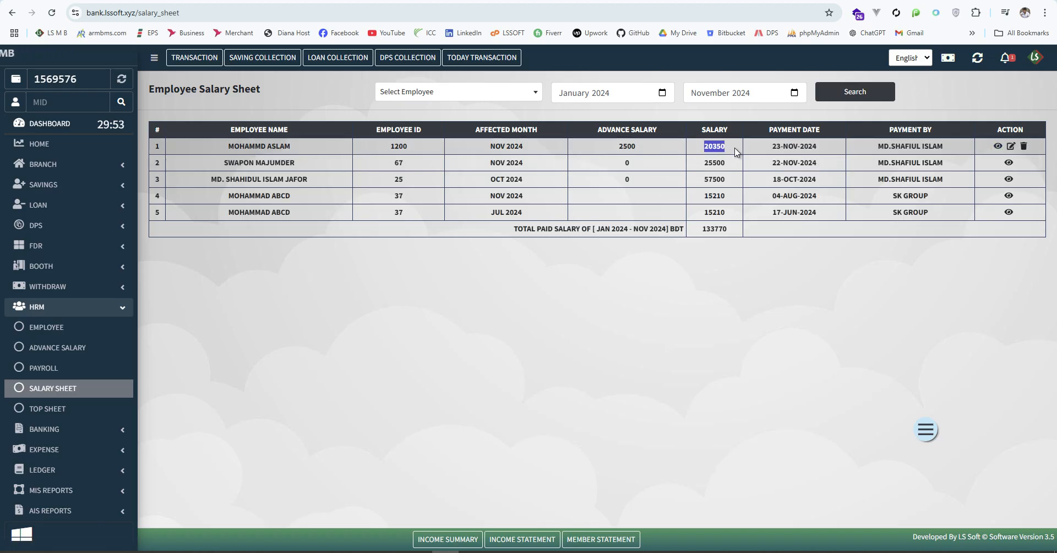
pyautogui.click(997, 147)
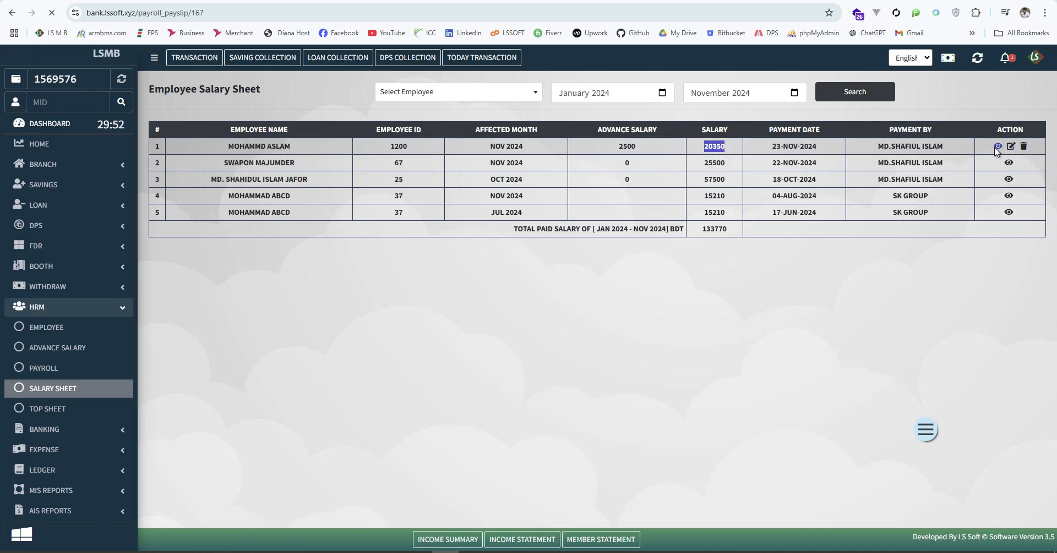
# Scroll through the November 2024 payslip to review its income and deduction rows
pyautogui.scroll(-6, 677, 266)
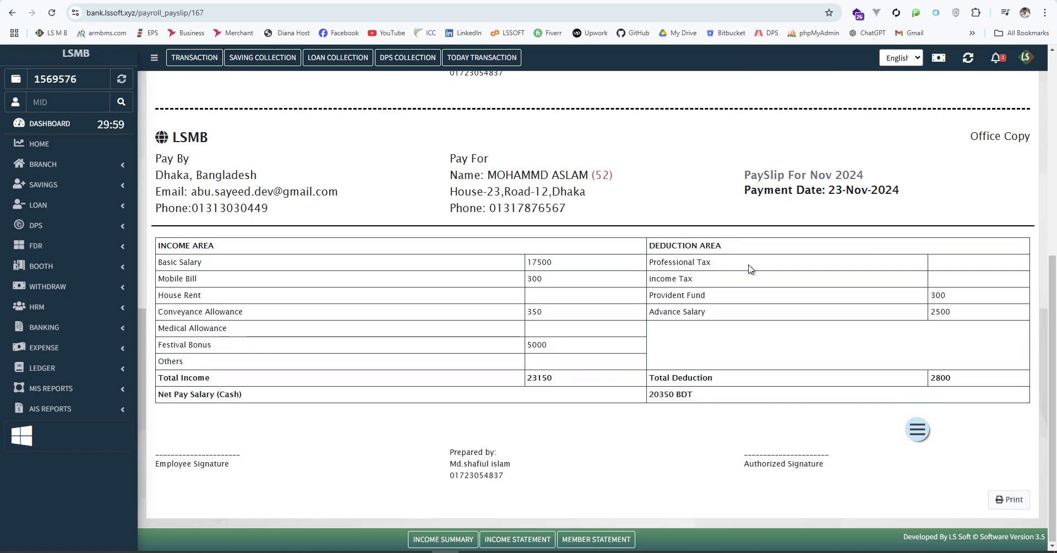
pyautogui.scroll(6, 752, 270)
pyautogui.scroll(2, 716, 276)
pyautogui.scroll(-5, 757, 220)
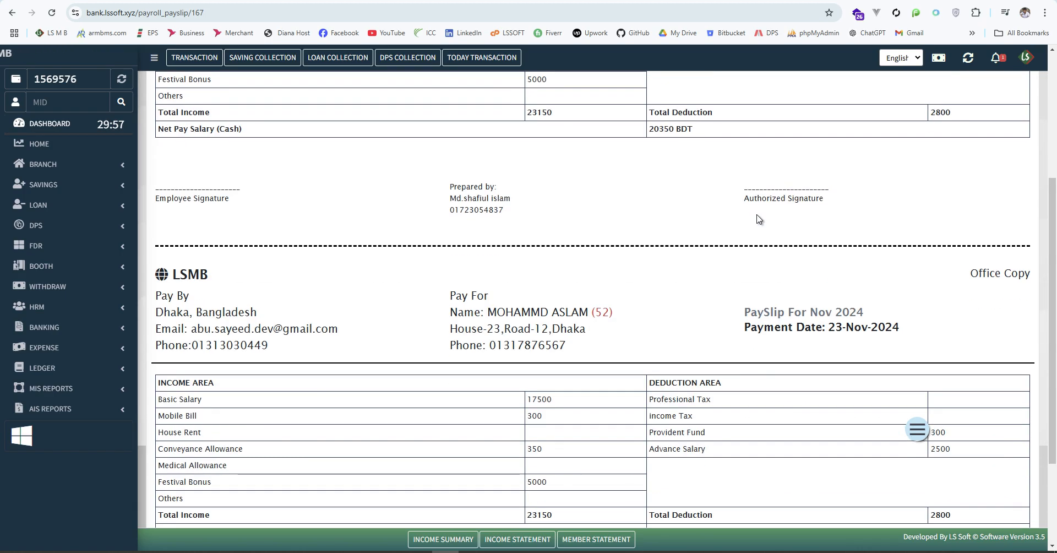
pyautogui.scroll(-3, 757, 219)
pyautogui.scroll(5, 756, 219)
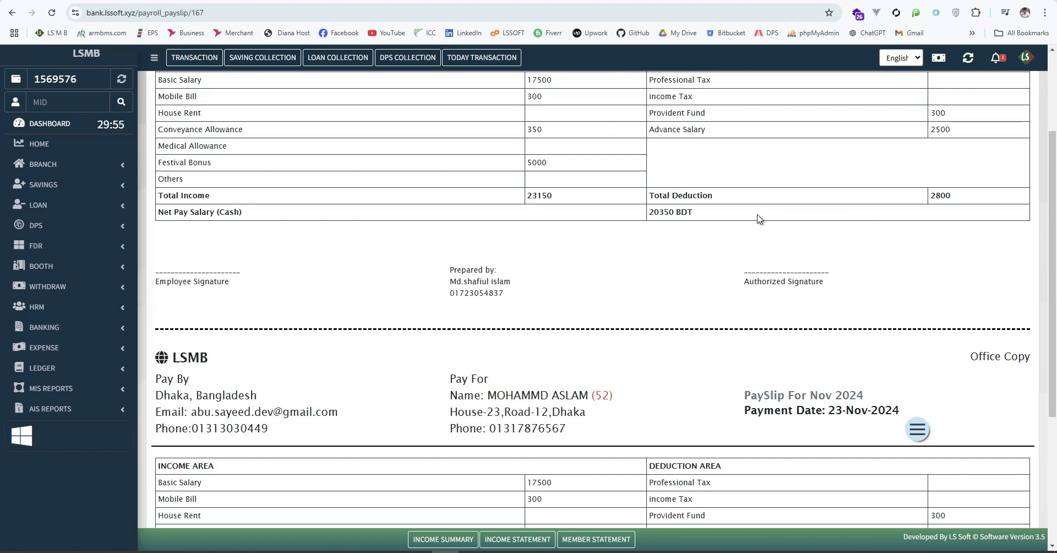
pyautogui.scroll(2, 758, 216)
pyautogui.moveTo(967, 295); pyautogui.dragTo(868, 299)
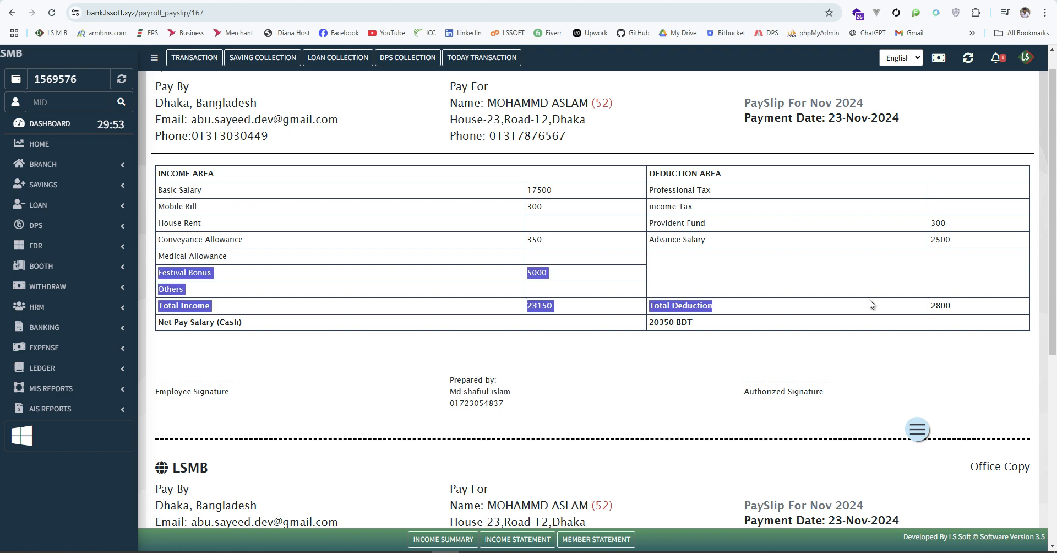
pyautogui.click(987, 310)
# Highlight the 2500 advance salary deduction and the 23150 total income on the payslip
pyautogui.moveTo(954, 244); pyautogui.dragTo(913, 238)
pyautogui.click(831, 278)
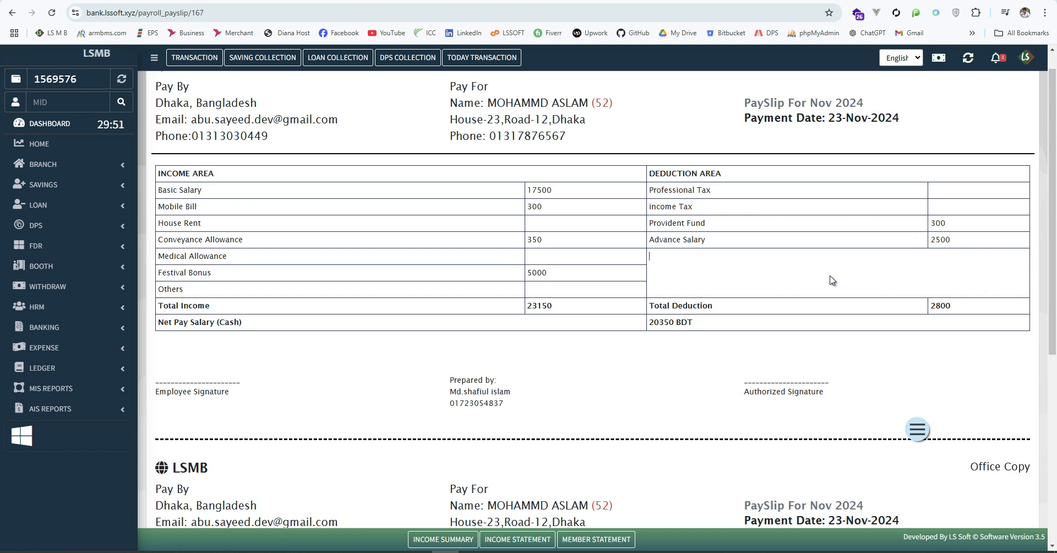
pyautogui.doubleClick(539, 305)
pyautogui.click(600, 359)
pyautogui.scroll(-4, 828, 345)
pyautogui.scroll(-2, 822, 329)
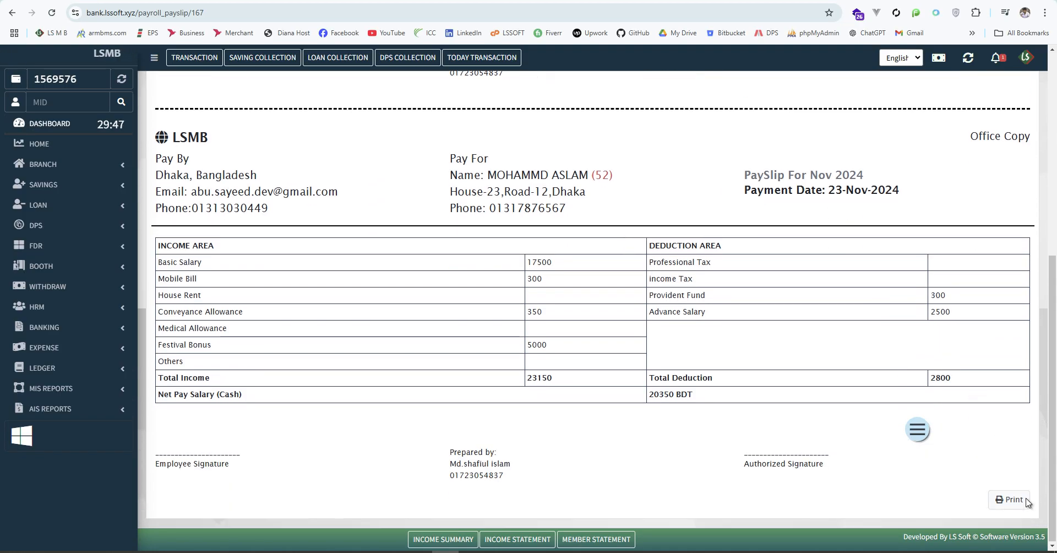
# Preview the payslip for printing, then cancel without printing
pyautogui.click(1009, 499)
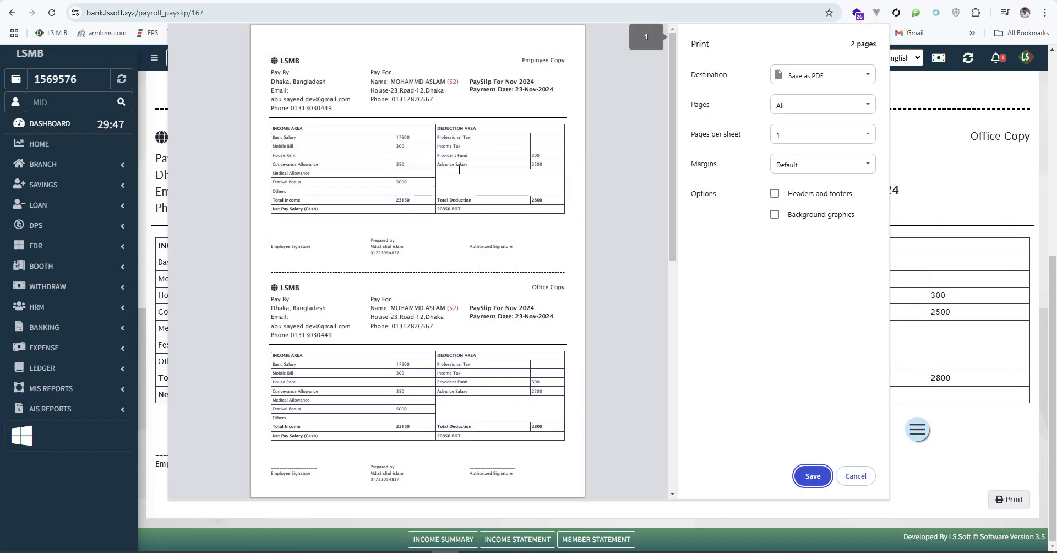
pyautogui.scroll(-6, 477, 212)
pyautogui.scroll(-1, 479, 214)
pyautogui.scroll(7, 495, 231)
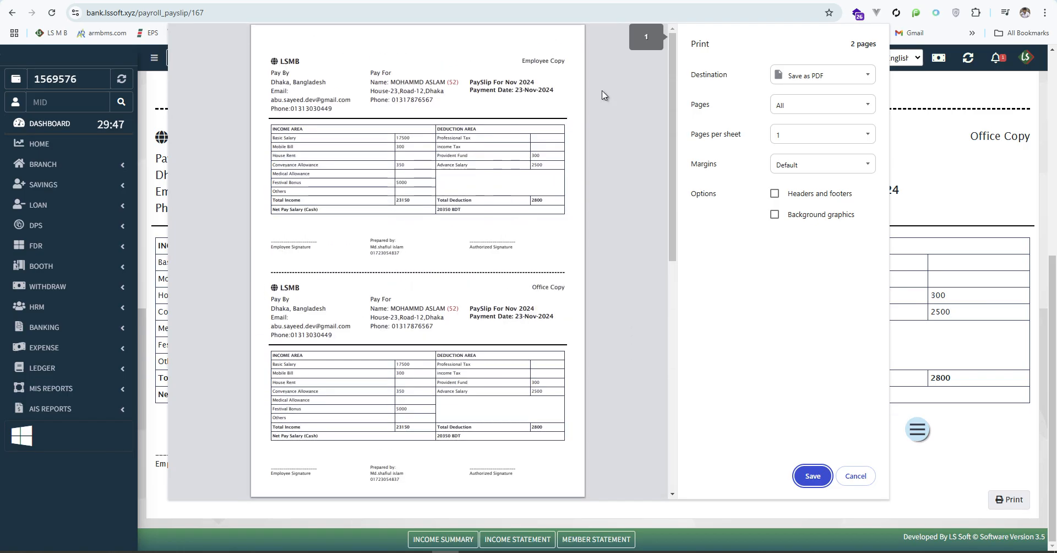
pyautogui.click(855, 476)
pyautogui.scroll(-1, 90, 339)
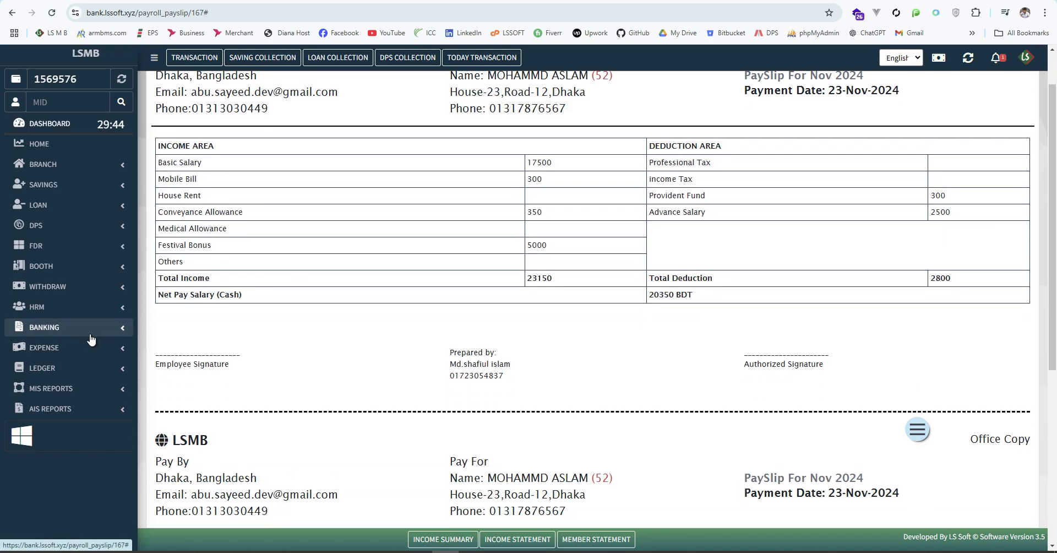
pyautogui.click(111, 313)
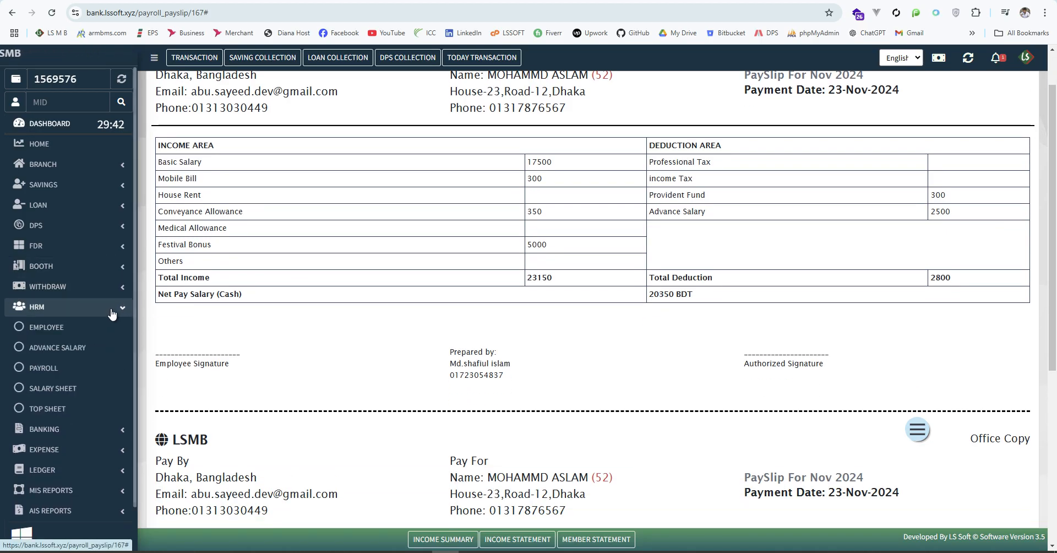
pyautogui.click(61, 353)
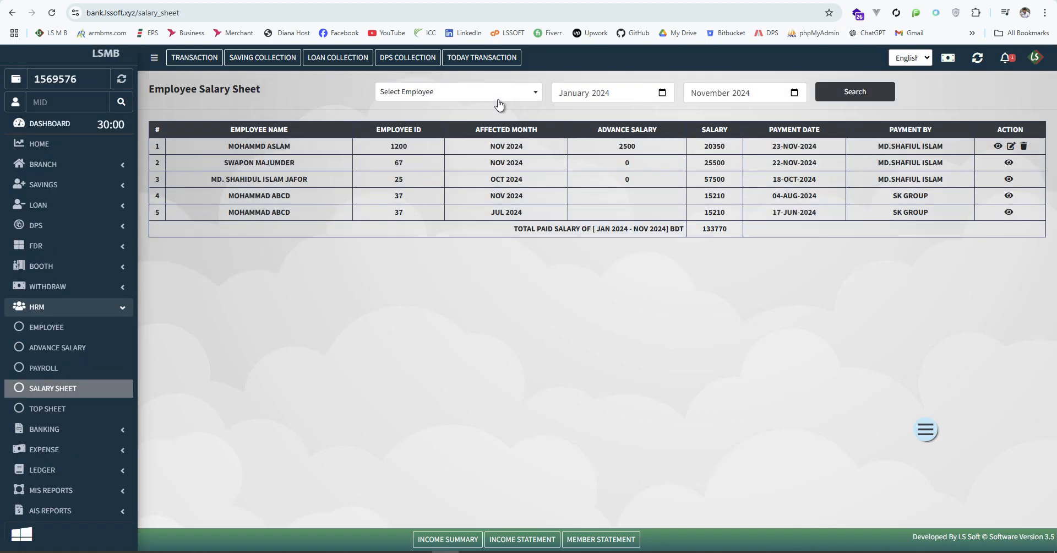
pyautogui.click(498, 99)
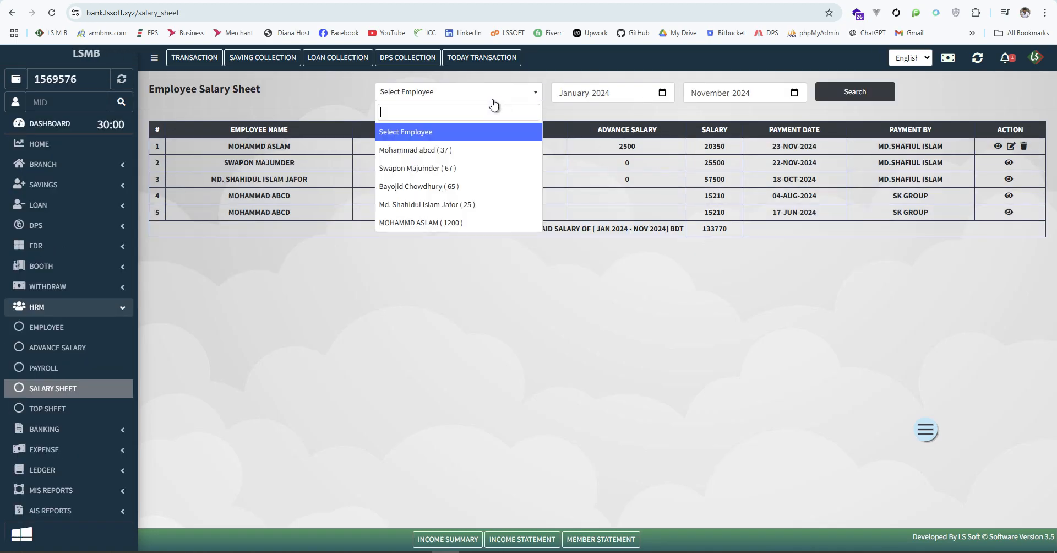
pyautogui.click(421, 206)
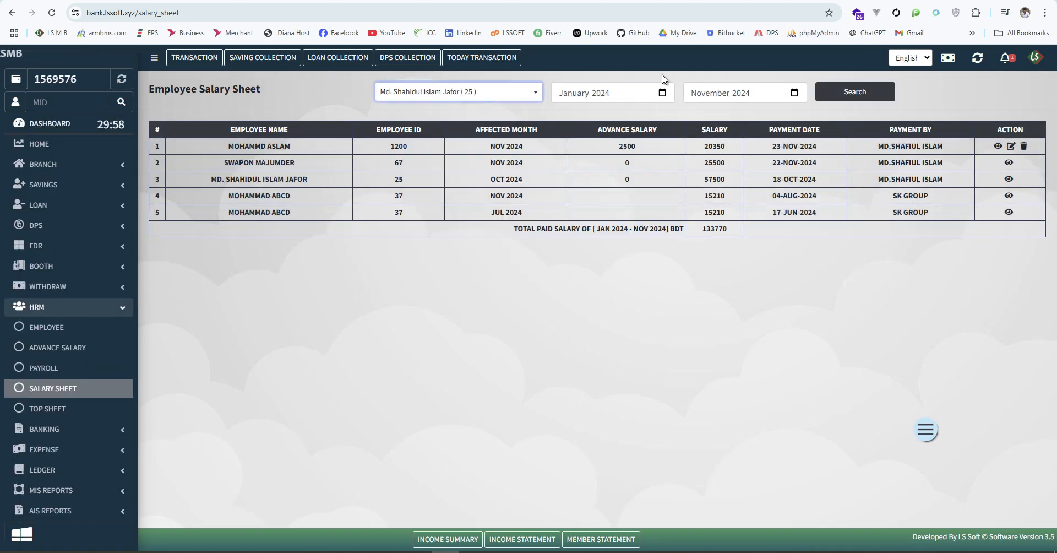
pyautogui.click(850, 94)
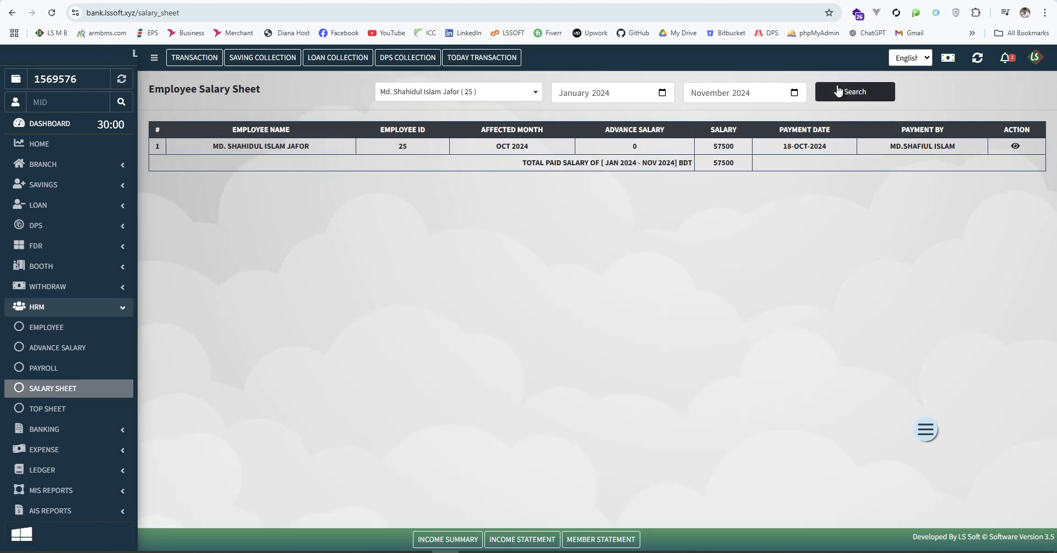
pyautogui.click(662, 93)
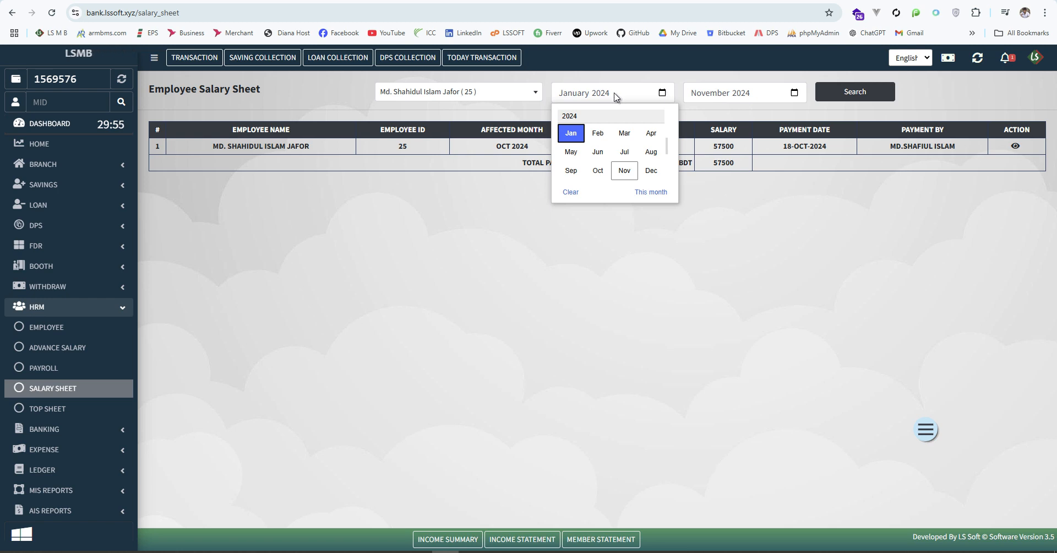
pyautogui.click(714, 112)
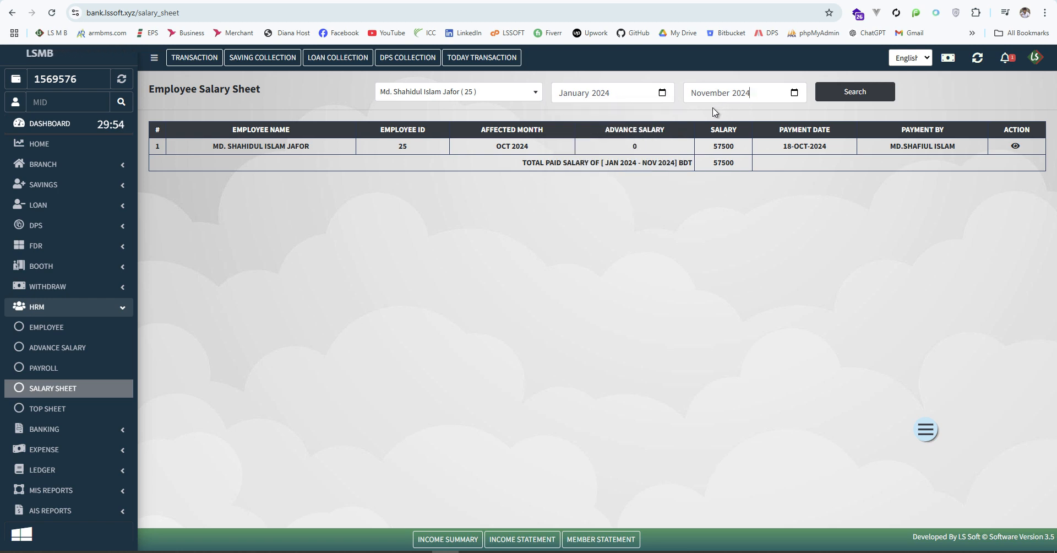
pyautogui.click(794, 93)
pyautogui.click(828, 203)
pyautogui.click(474, 93)
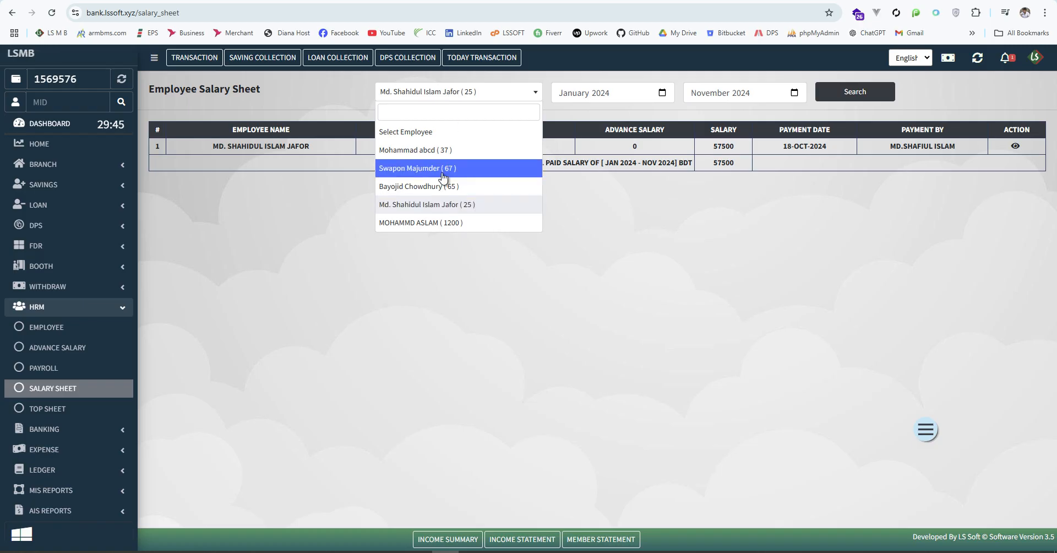
pyautogui.click(419, 131)
pyautogui.click(846, 94)
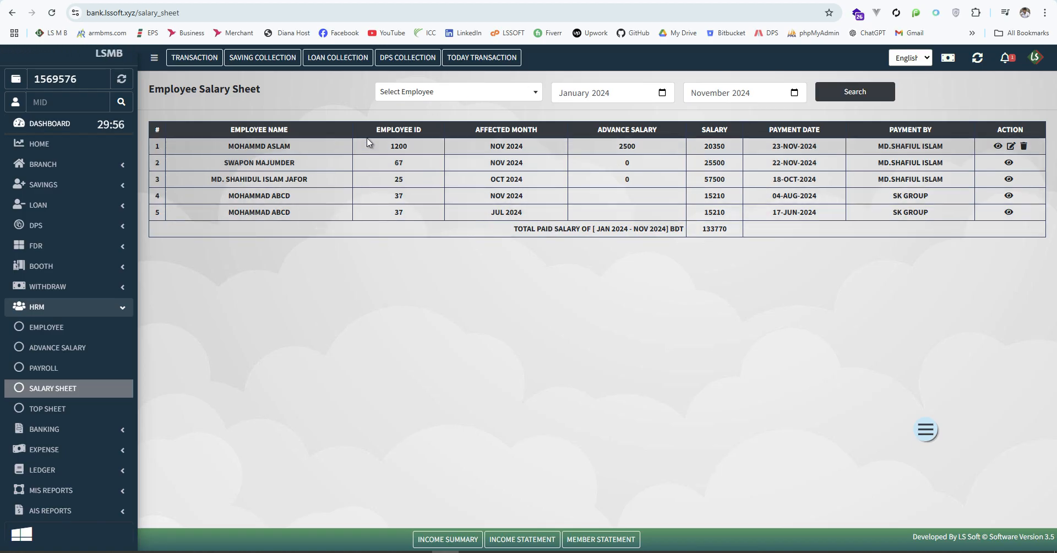
# Generate the HRM salary top sheet for November 2024
pyautogui.click(47, 410)
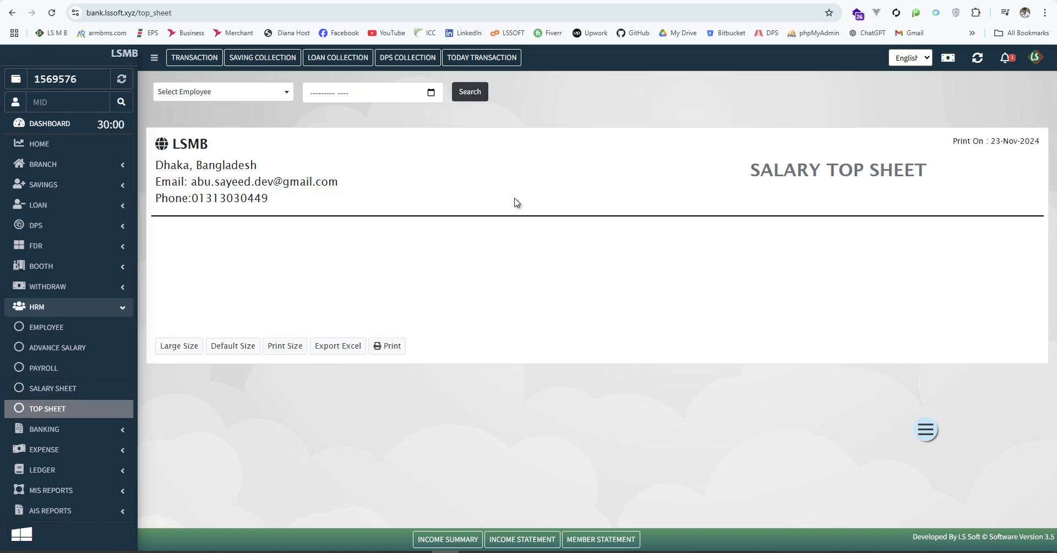
pyautogui.click(255, 94)
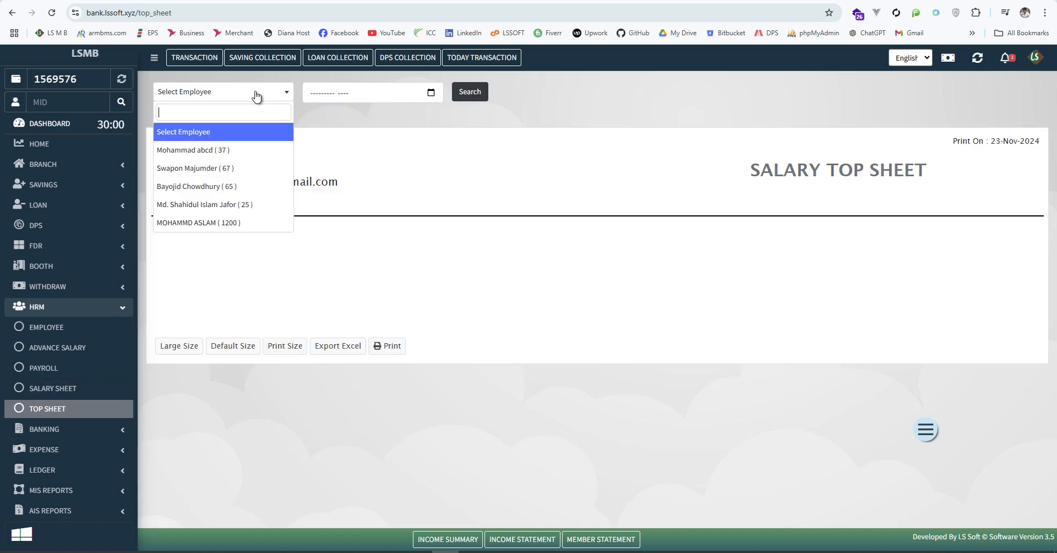
pyautogui.click(431, 90)
pyautogui.click(376, 173)
pyautogui.click(475, 96)
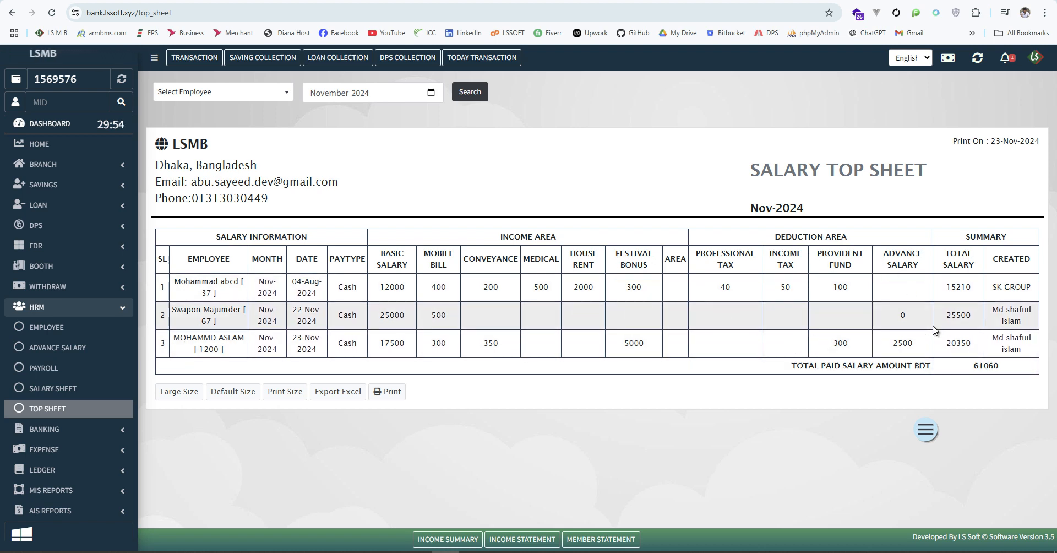
# Highlight the 61060 total, then preview the top sheet for printing and cancel
pyautogui.doubleClick(986, 365)
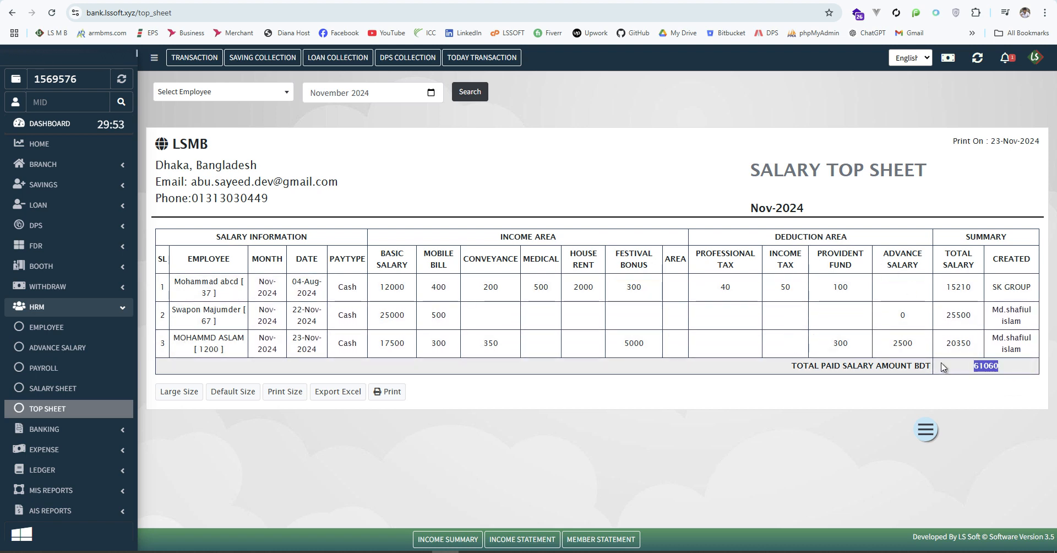
pyautogui.click(1005, 397)
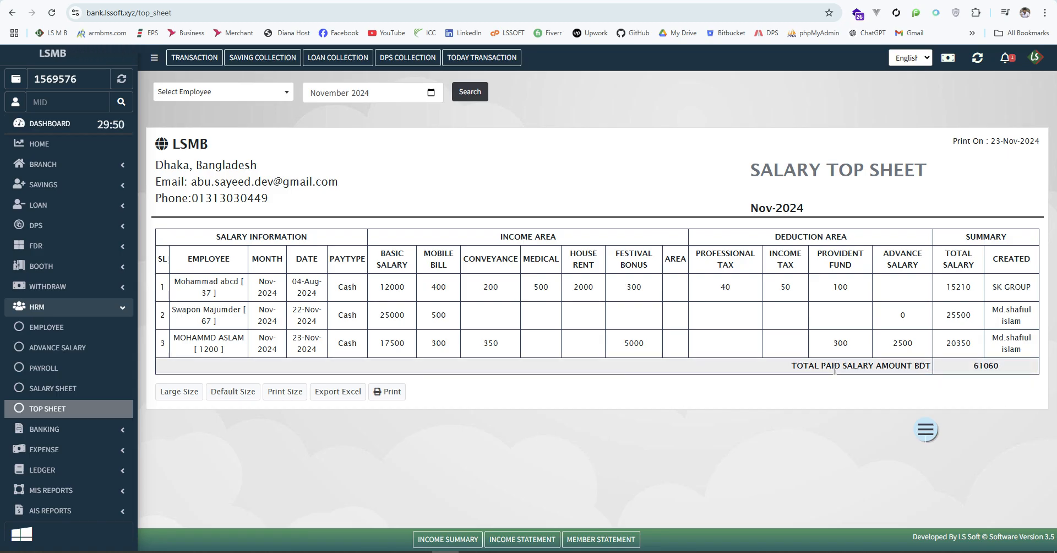
pyautogui.moveTo(1010, 364); pyautogui.dragTo(933, 365)
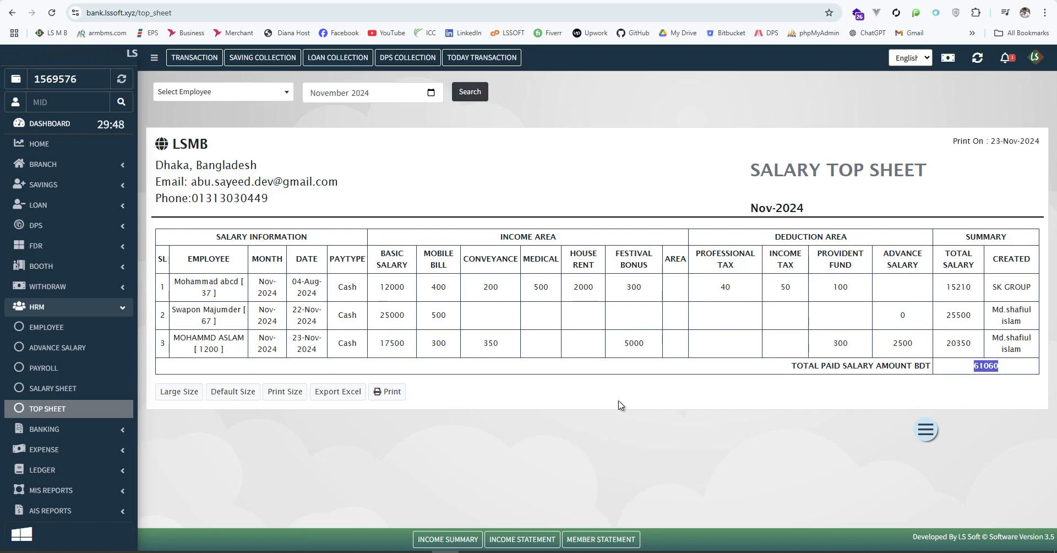
pyautogui.click(391, 392)
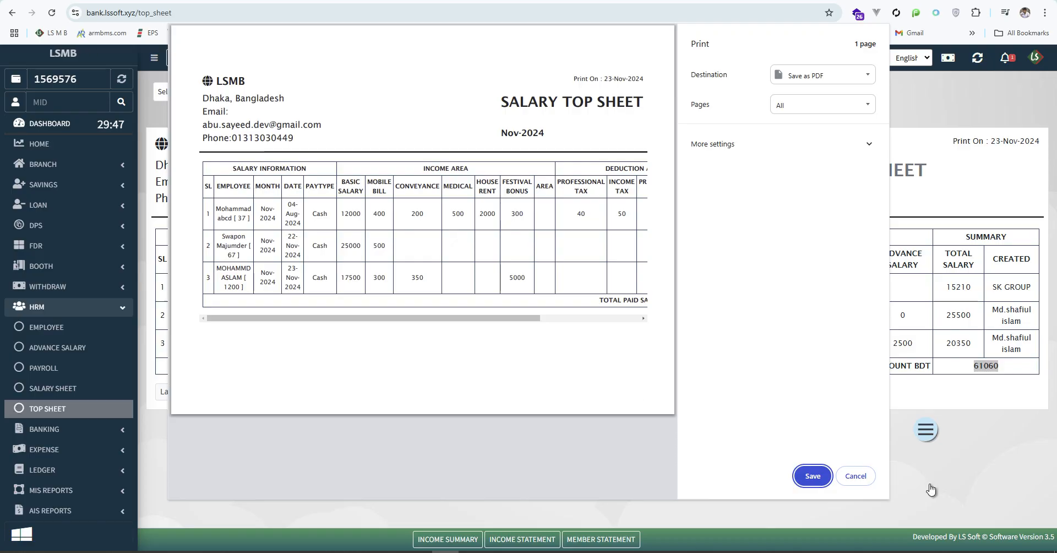
pyautogui.click(857, 475)
# Preview the top sheet at Print Size, cancel, and restore Default Size
pyautogui.click(293, 395)
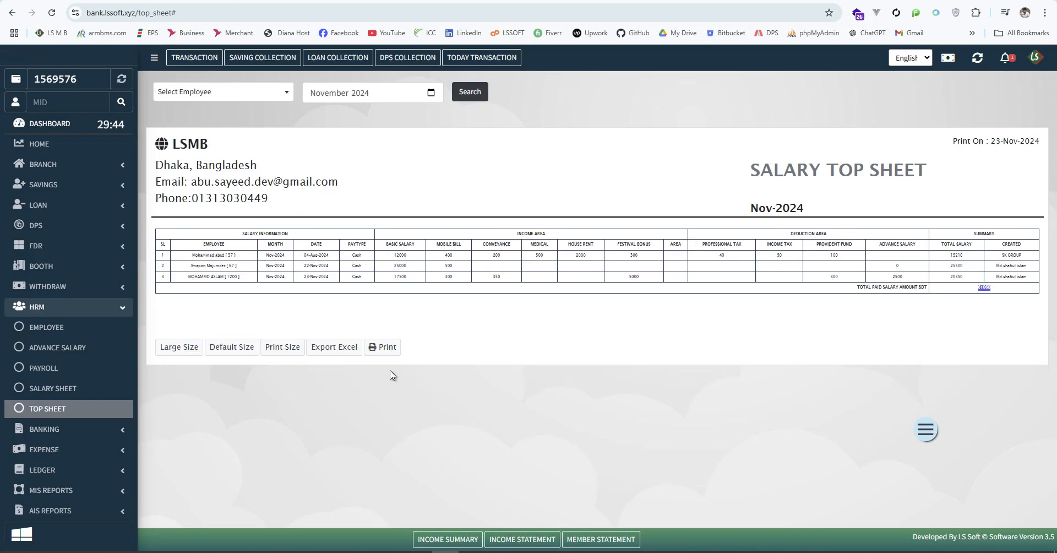
pyautogui.click(385, 342)
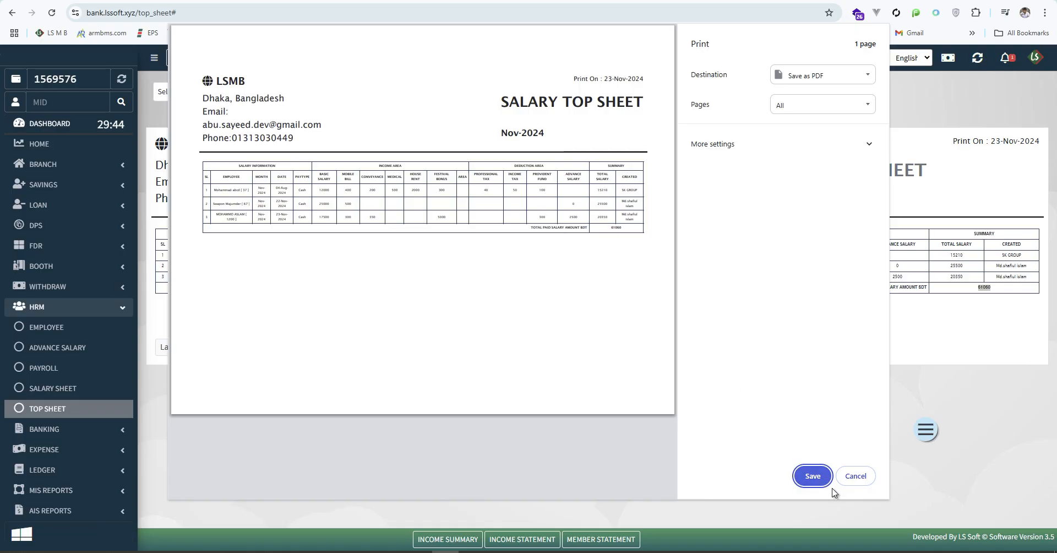
pyautogui.click(856, 475)
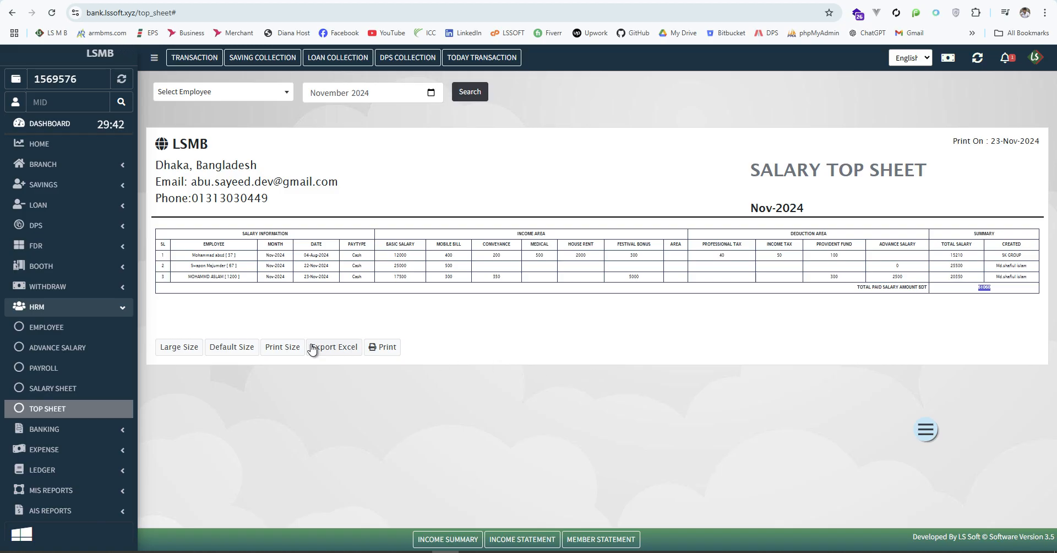
pyautogui.click(232, 346)
# Highlight the total row once more, then return to the dashboard
pyautogui.moveTo(974, 345); pyautogui.dragTo(605, 363)
pyautogui.click(605, 362)
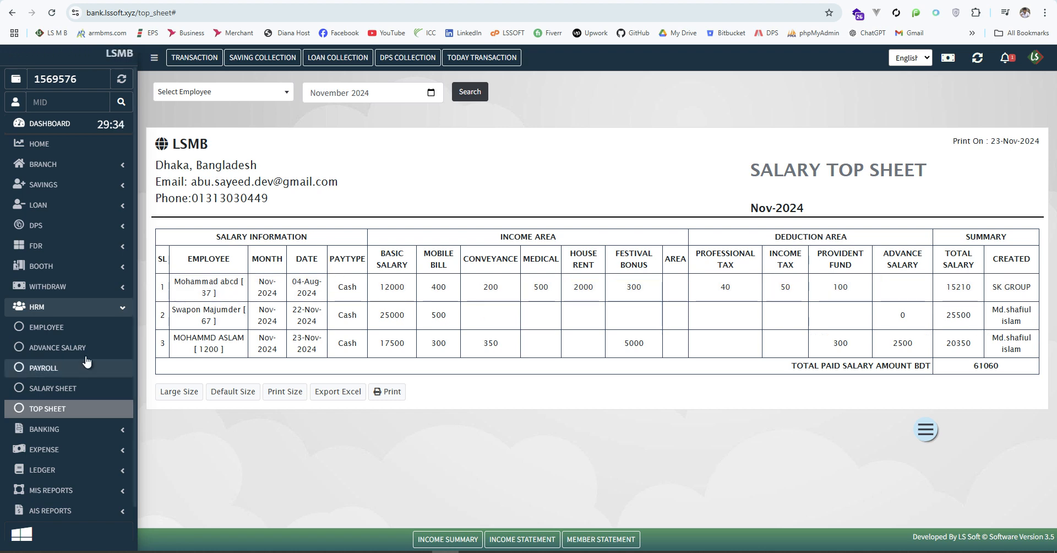
pyautogui.click(122, 310)
pyautogui.click(122, 312)
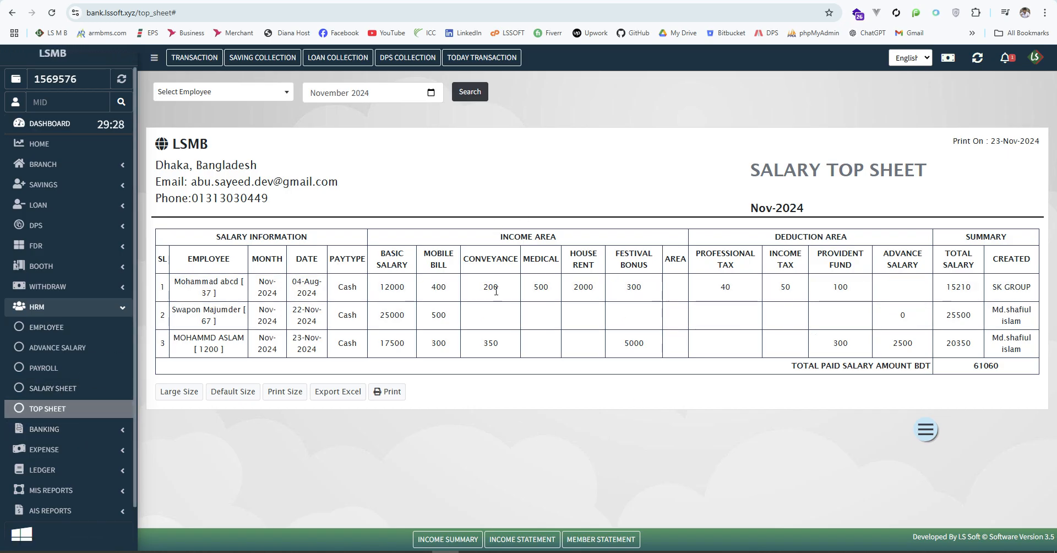
pyautogui.click(76, 62)
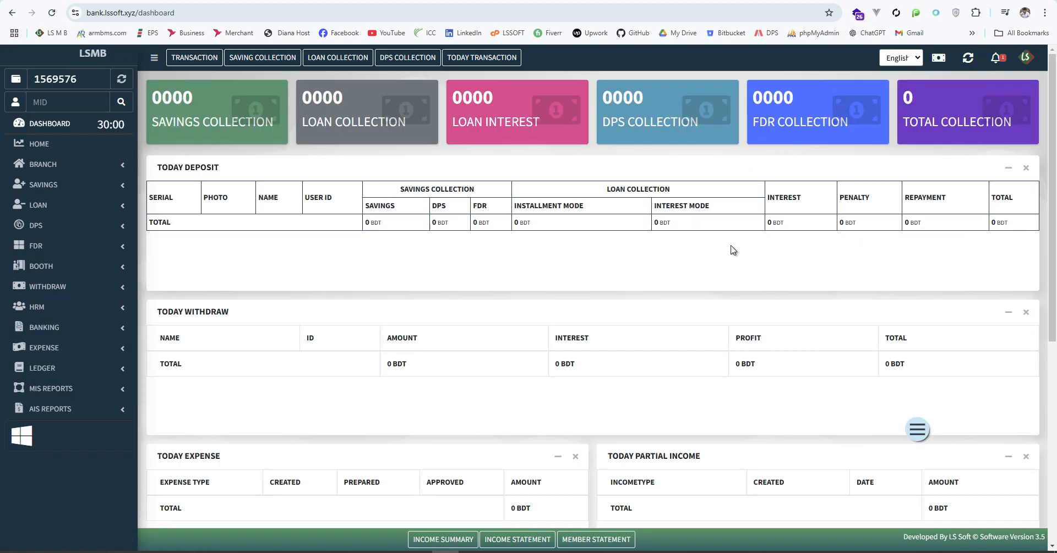
# Check the dashboard's Today Salary row: 20350 paid by CASH
pyautogui.scroll(-6, 733, 250)
pyautogui.scroll(-1, 737, 242)
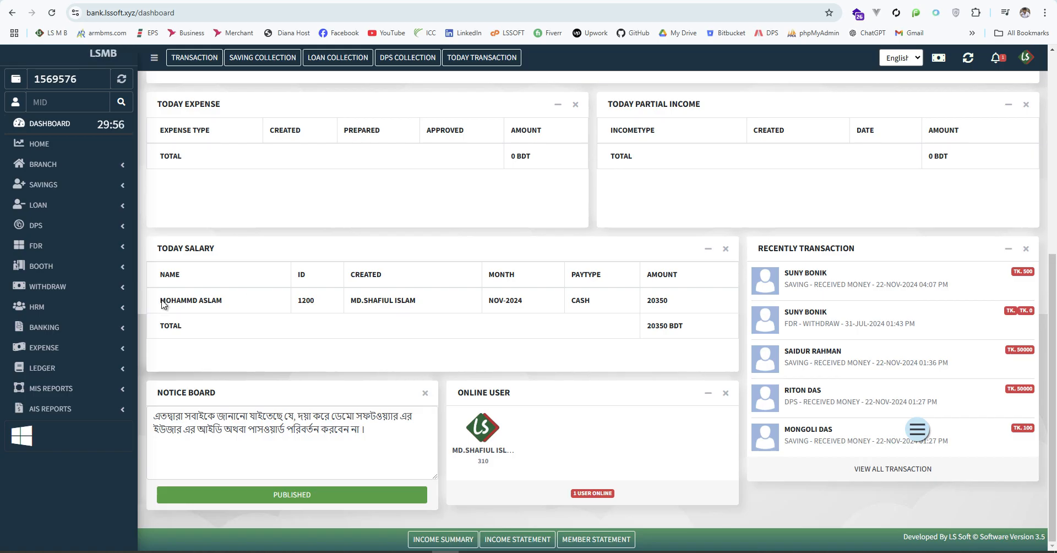
pyautogui.moveTo(163, 305); pyautogui.dragTo(573, 303)
pyautogui.click(632, 325)
pyautogui.doubleClick(637, 300)
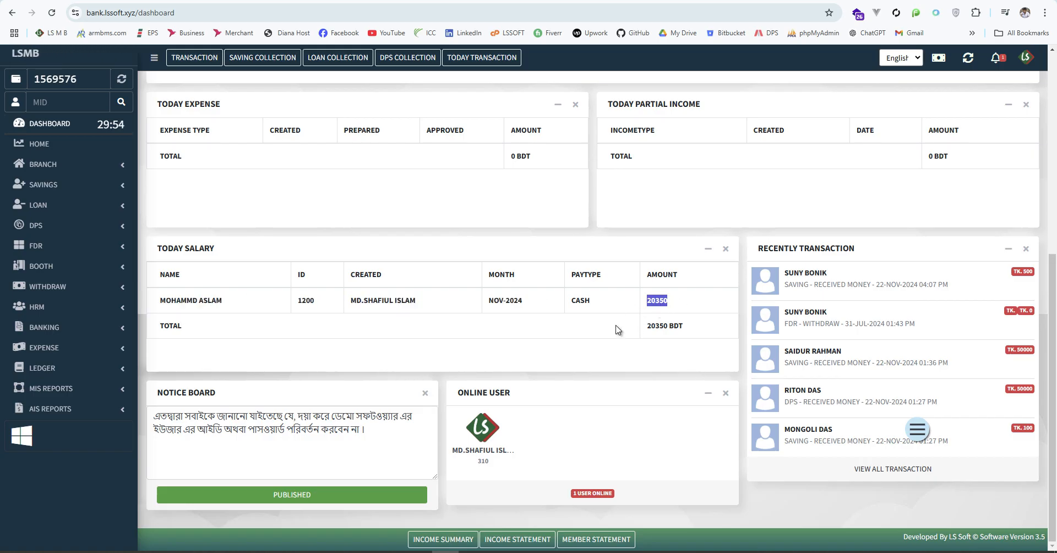
pyautogui.click(617, 329)
pyautogui.doubleClick(592, 300)
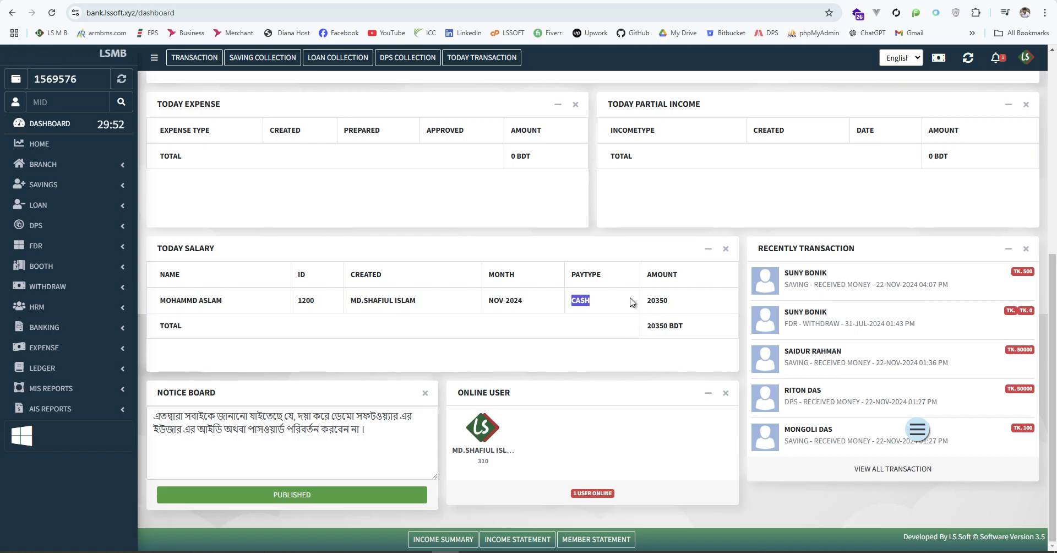
pyautogui.click(710, 306)
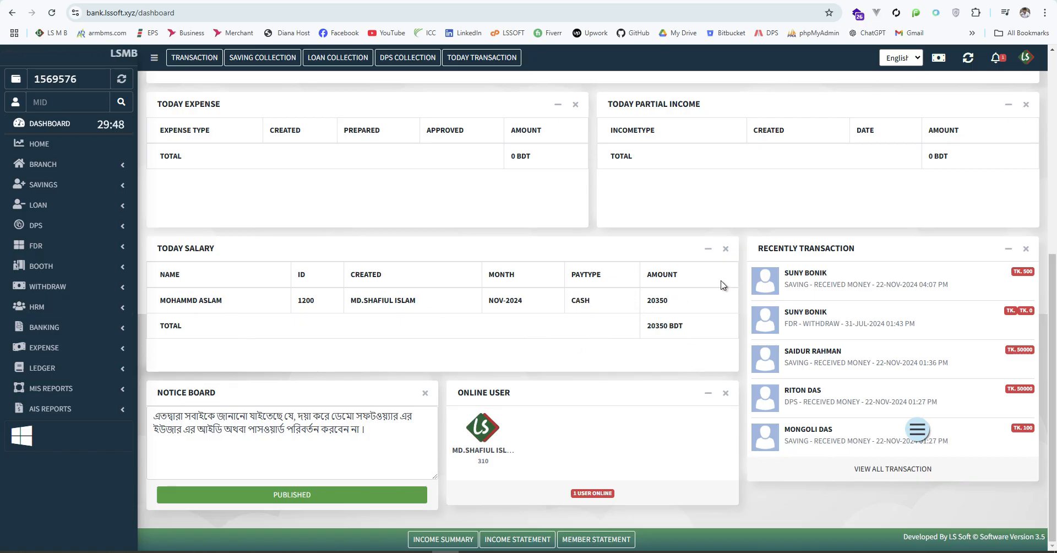
# View the empty Today Transaction list, then open the Member Statement page
pyautogui.scroll(4, 494, 139)
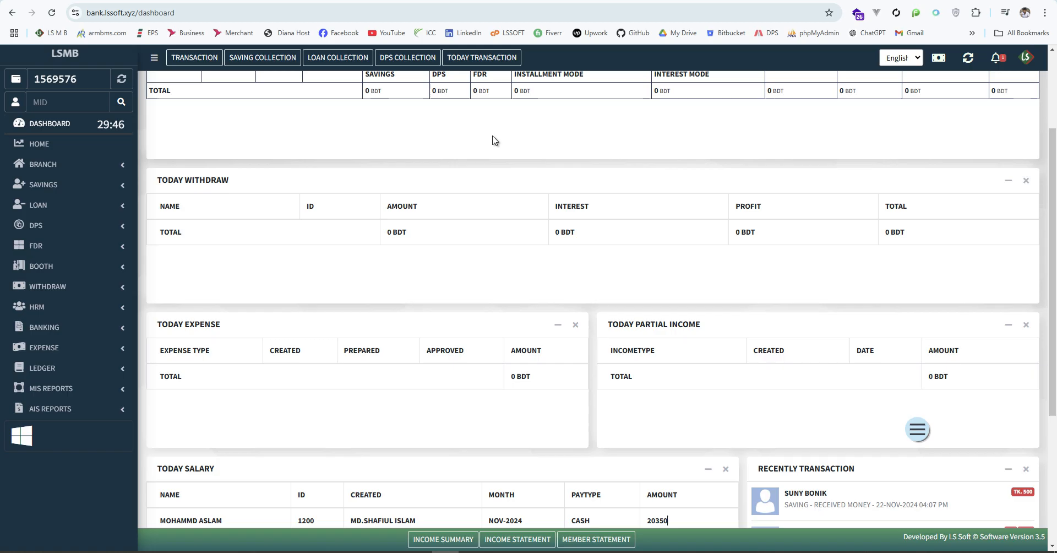
pyautogui.click(479, 61)
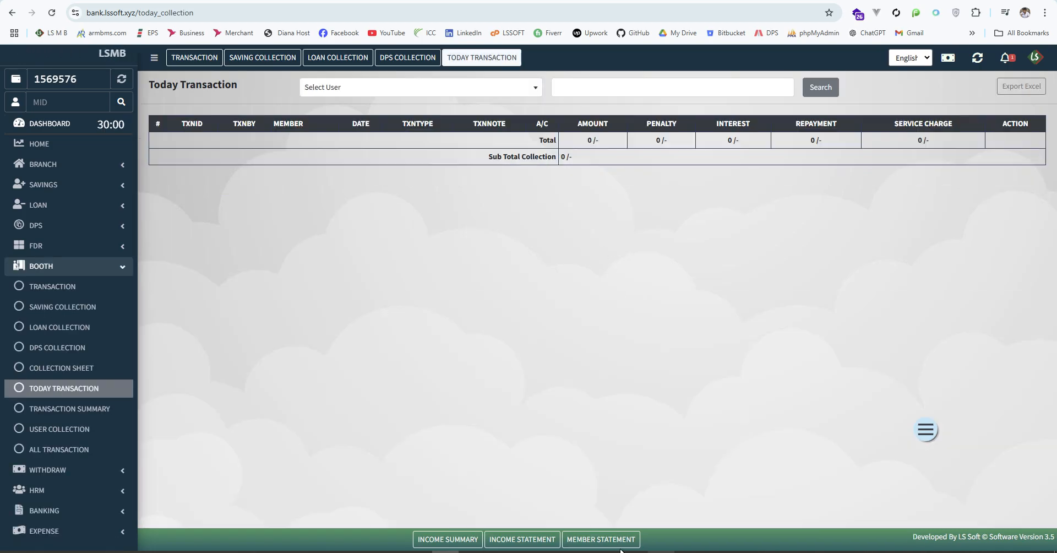
pyautogui.click(602, 540)
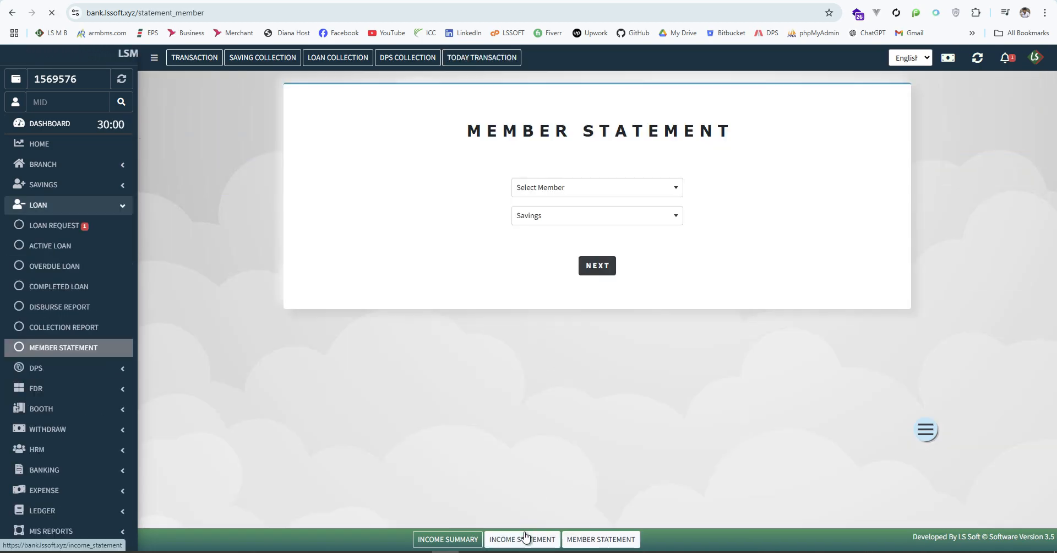